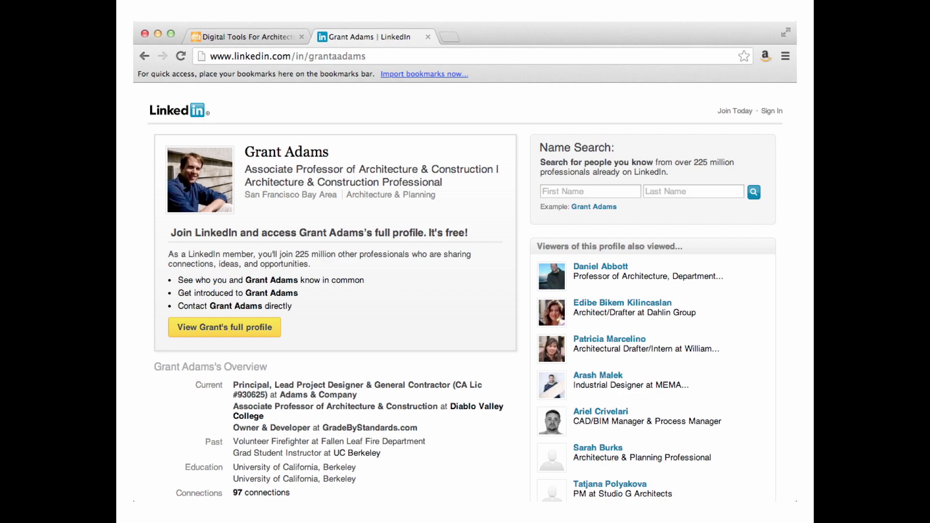
# Step: Exit the slideshow and return to editing slide 90 of L102_Organization+OnlinePresence.key
pyautogui.press('Escape')
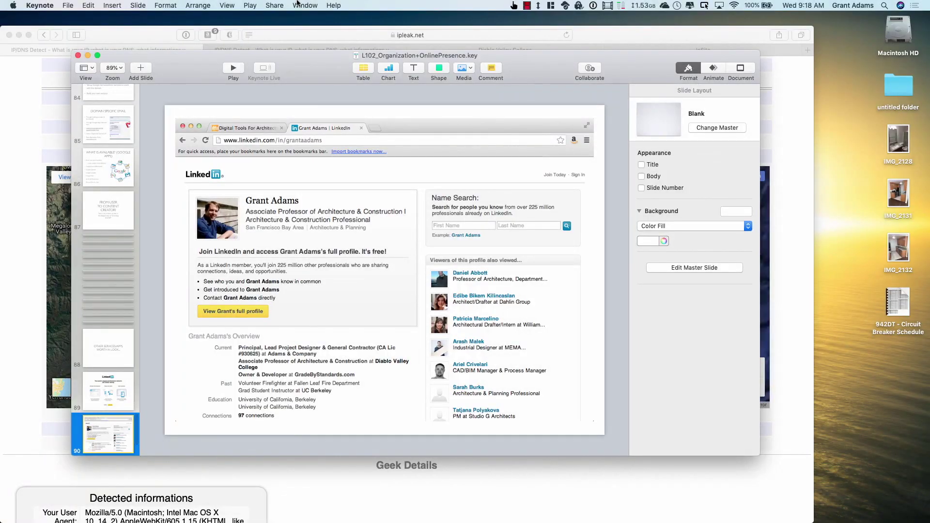
# Step: Open the menu-bar screen recording controls to stop recording
pyautogui.click(527, 7)
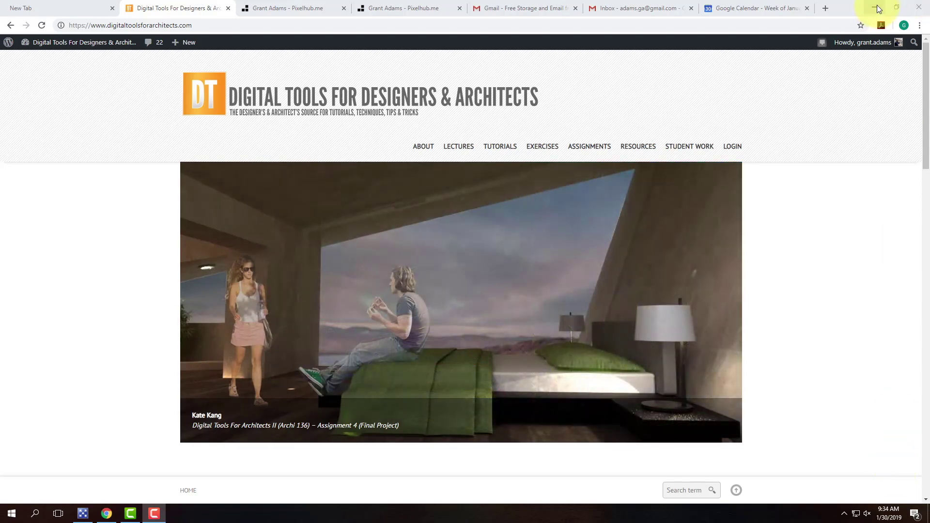
# Step: Minimize the Chrome window showing the Digital Tools site to reveal the desktop
pyautogui.click(878, 8)
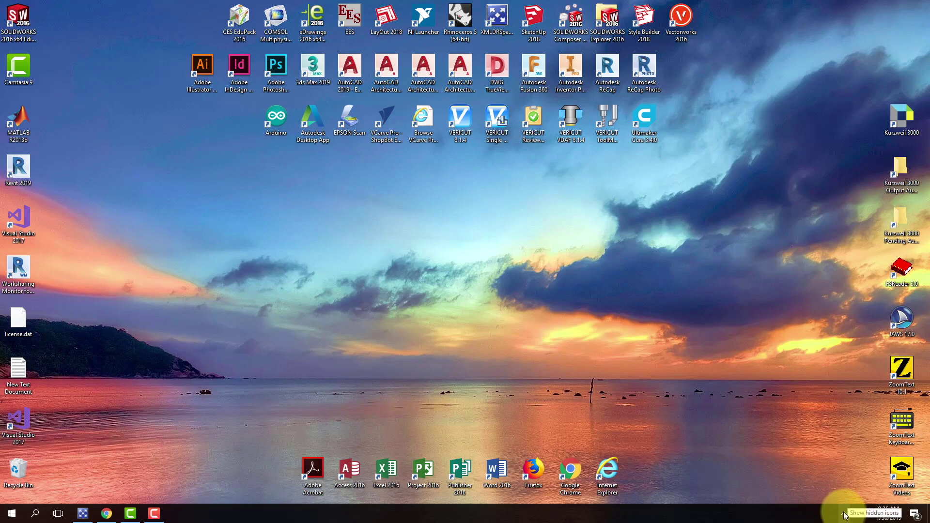
# Step: Start OneDrive sign-in from its tray icon flyout to open the Set up OneDrive window
pyautogui.click(844, 511)
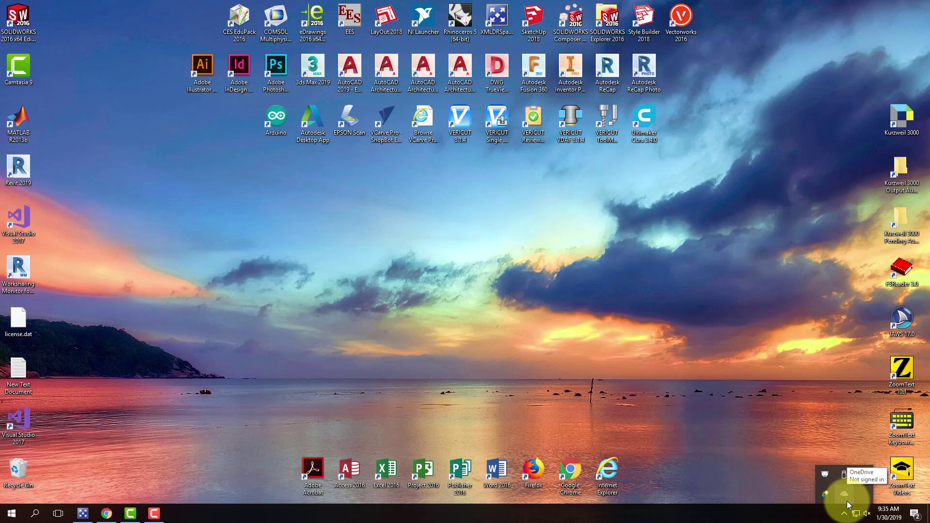
pyautogui.click(845, 495)
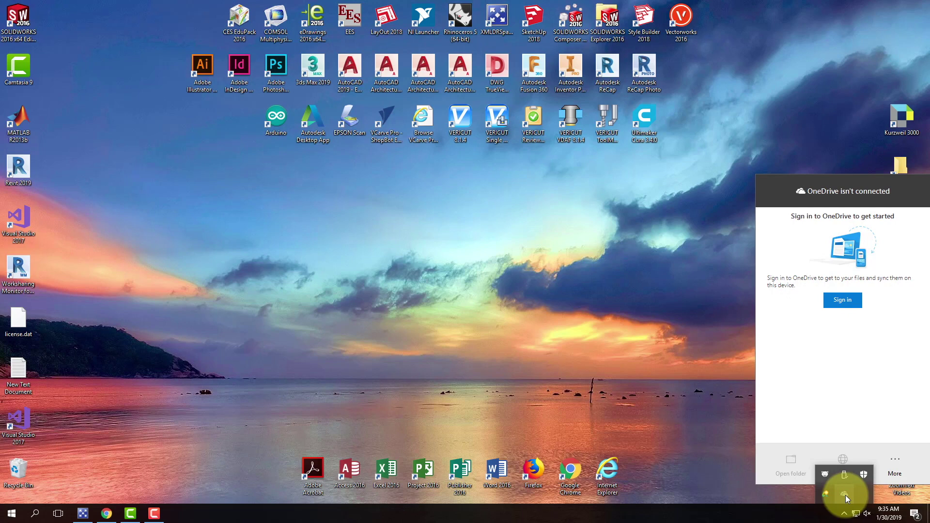
pyautogui.click(843, 303)
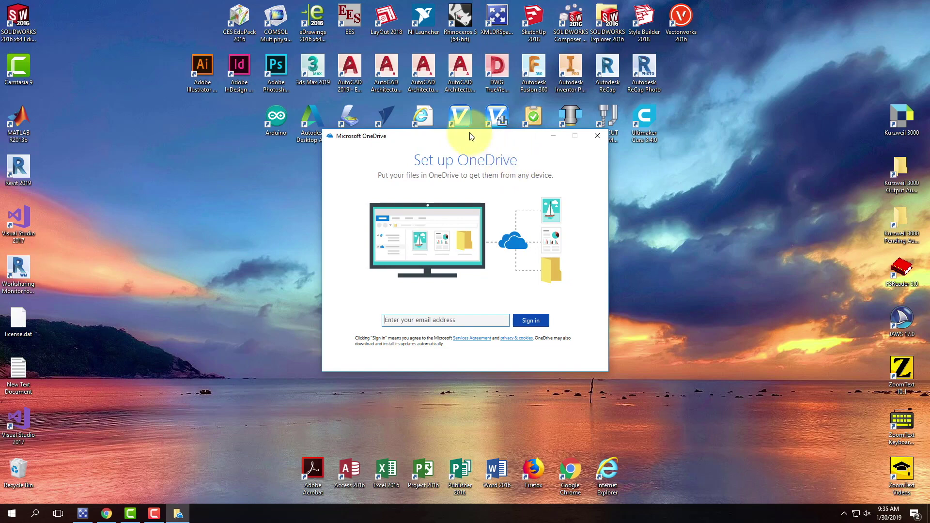
# Step: Review the Digital Life 0.2 [OneDrive] tutorial in Chrome, then return to the OneDrive email field
pyautogui.click(99, 515)
pyautogui.moveTo(501, 148)
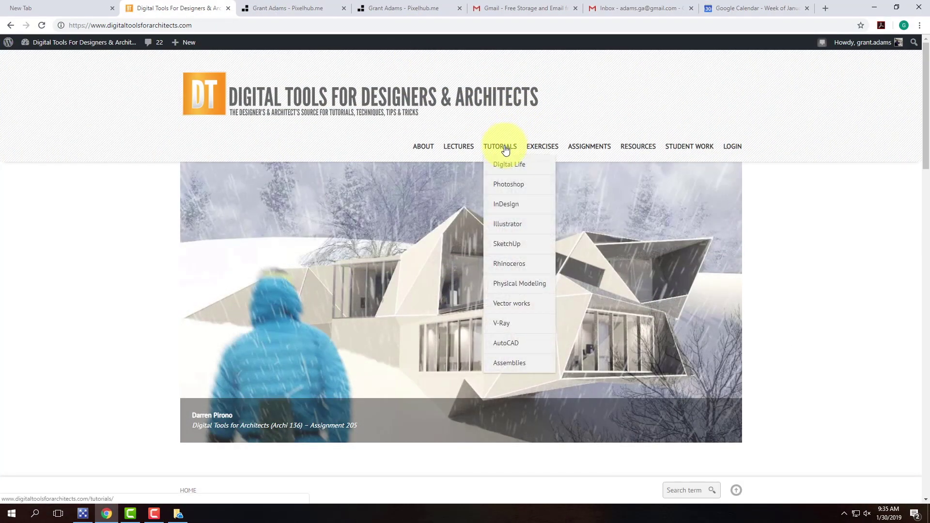
pyautogui.moveTo(505, 164)
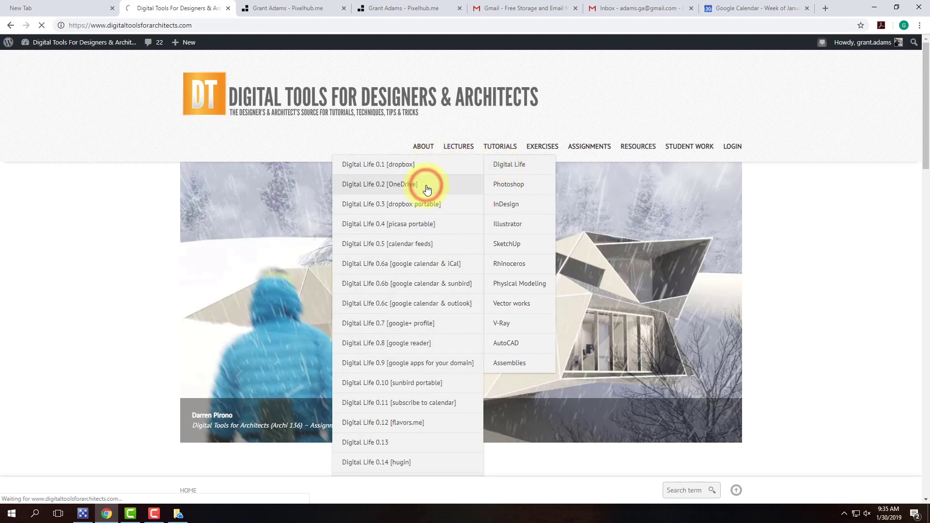
pyautogui.scroll(-4, 358, 198)
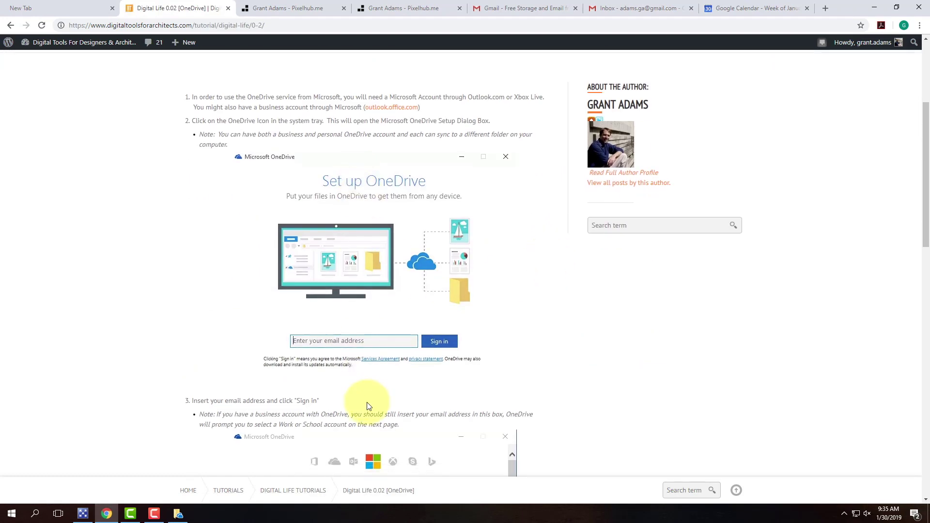
pyautogui.scroll(-5, 367, 405)
pyautogui.scroll(-4, 367, 406)
pyautogui.scroll(13, 364, 407)
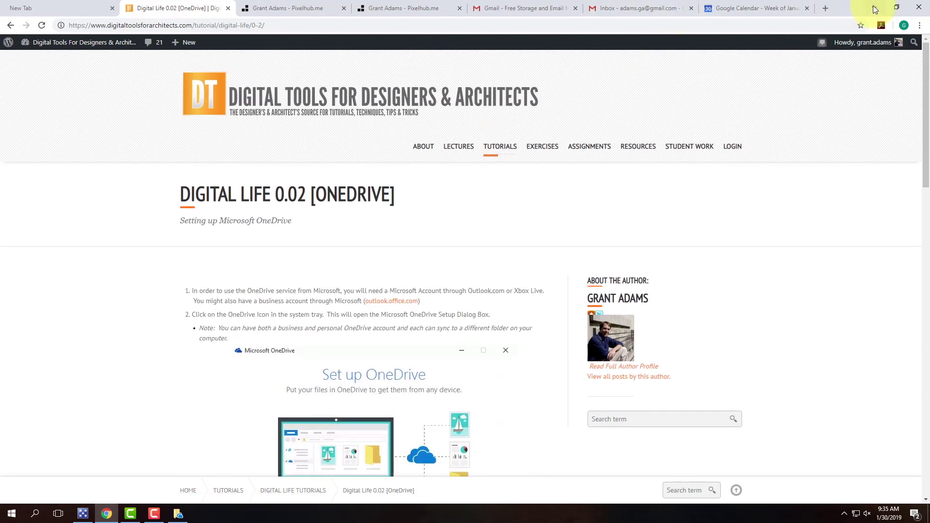
pyautogui.click(875, 7)
pyautogui.click(426, 320)
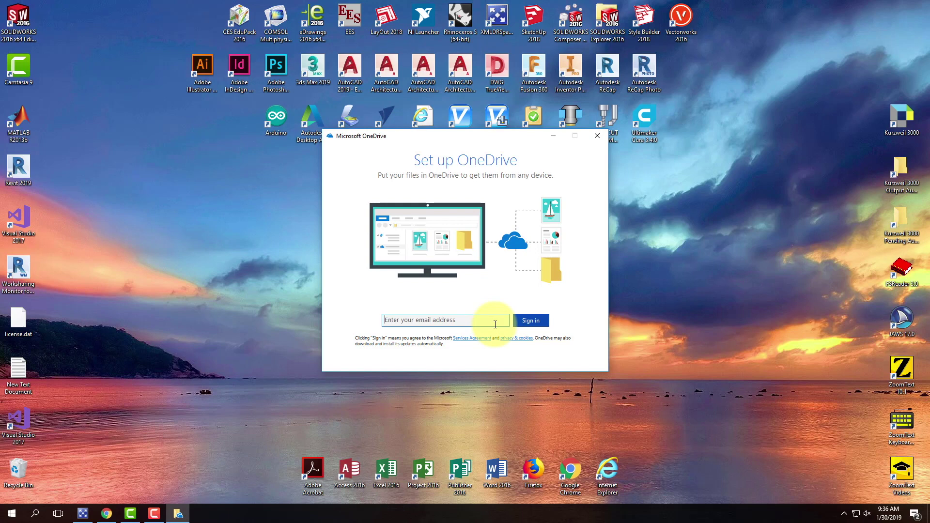
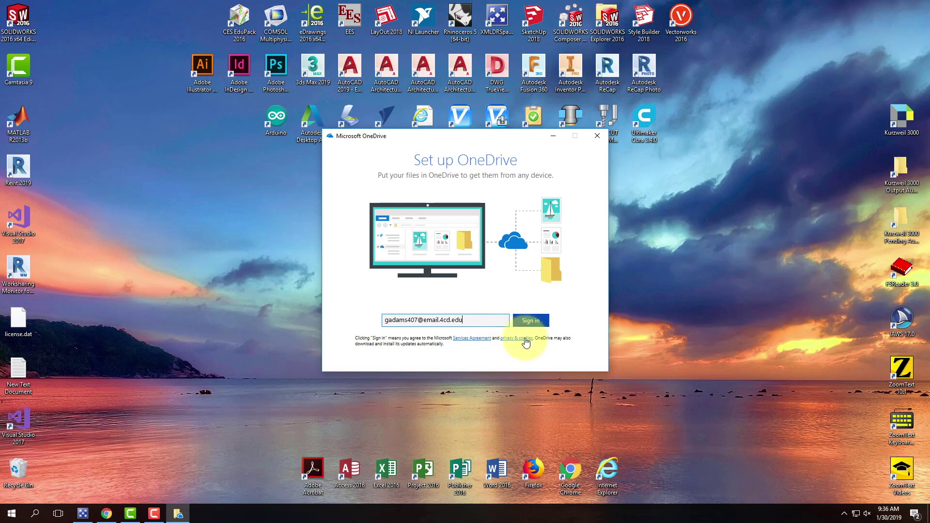
# Step: Enter the account's school e-mail address and choose the Work or school account type
pyautogui.click(530, 320)
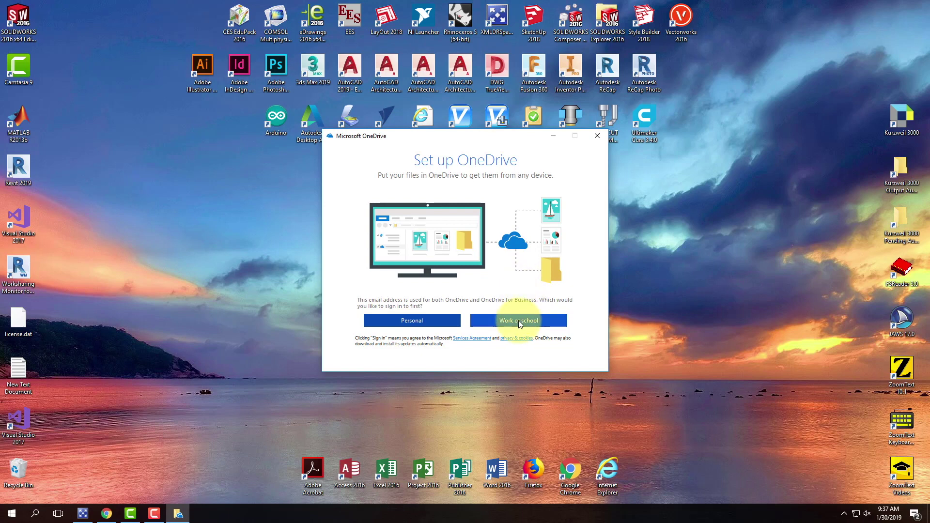
pyautogui.click(519, 321)
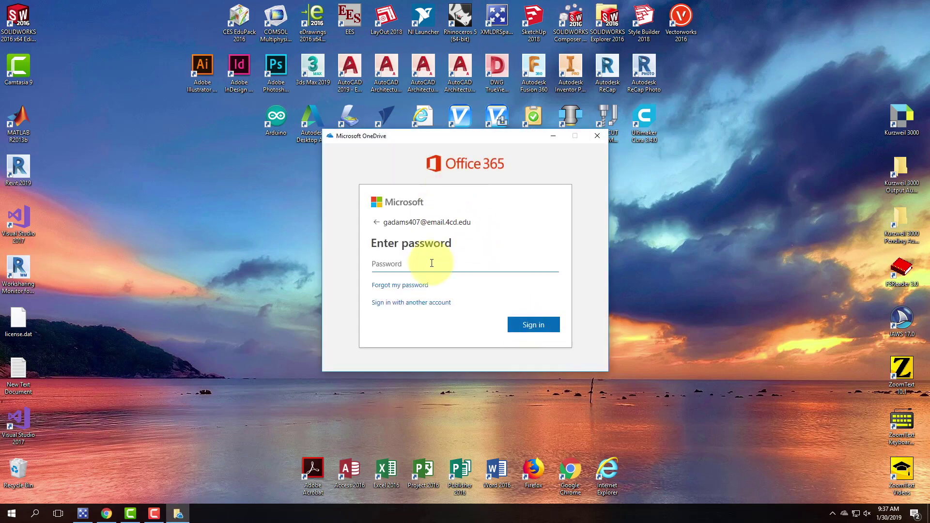
# Step: Enter the account password to complete the OneDrive sign-in
pyautogui.click(424, 264)
pyautogui.write('•••••••••')
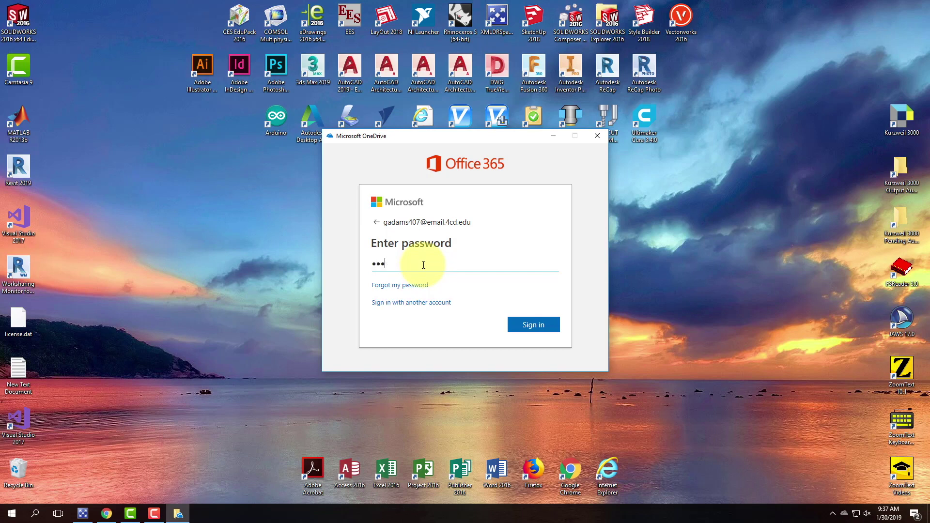
pyautogui.write('••••••••••••')
pyautogui.press('Return')
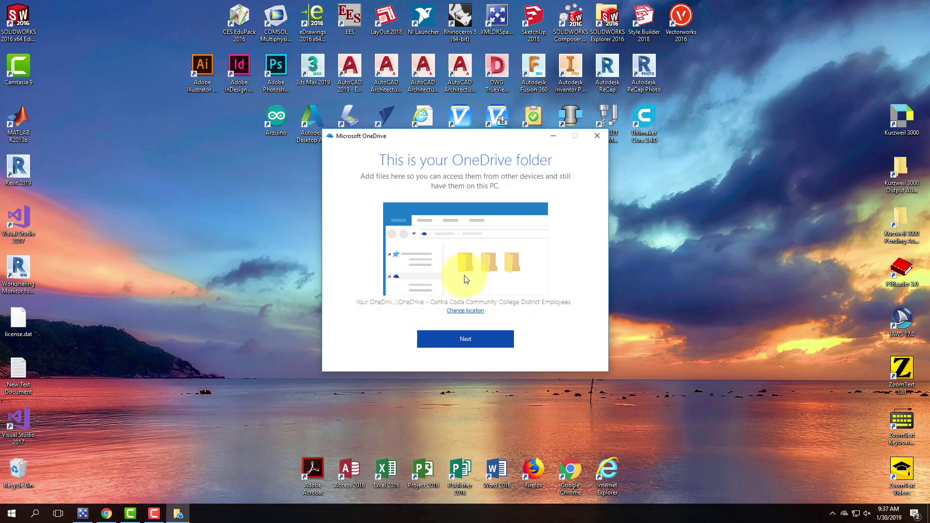
# Step: Change the OneDrive folder location to drive D:
pyautogui.click(471, 312)
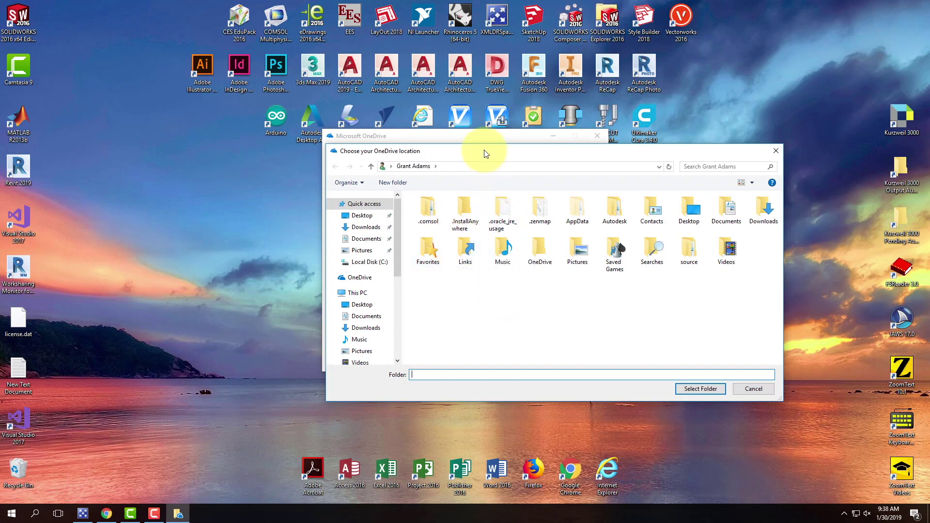
pyautogui.moveTo(485, 150); pyautogui.dragTo(396, 150)
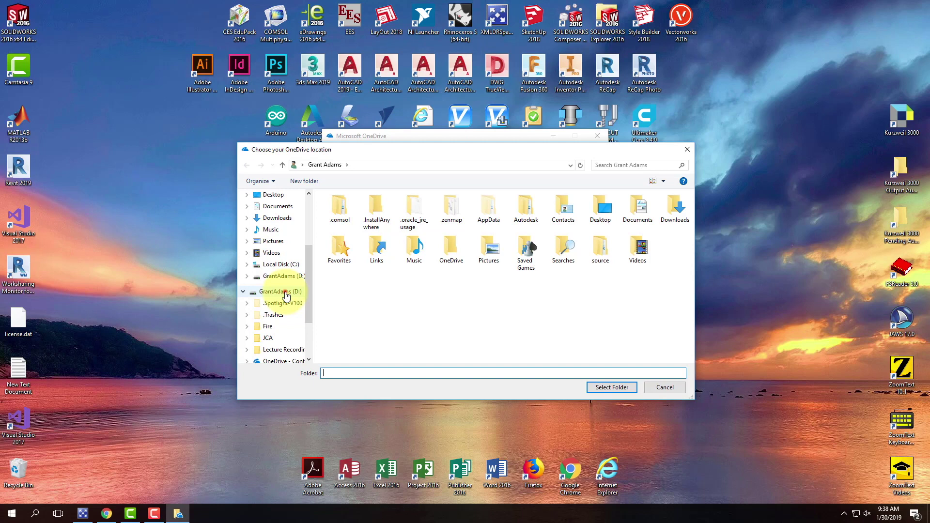
pyautogui.click(281, 291)
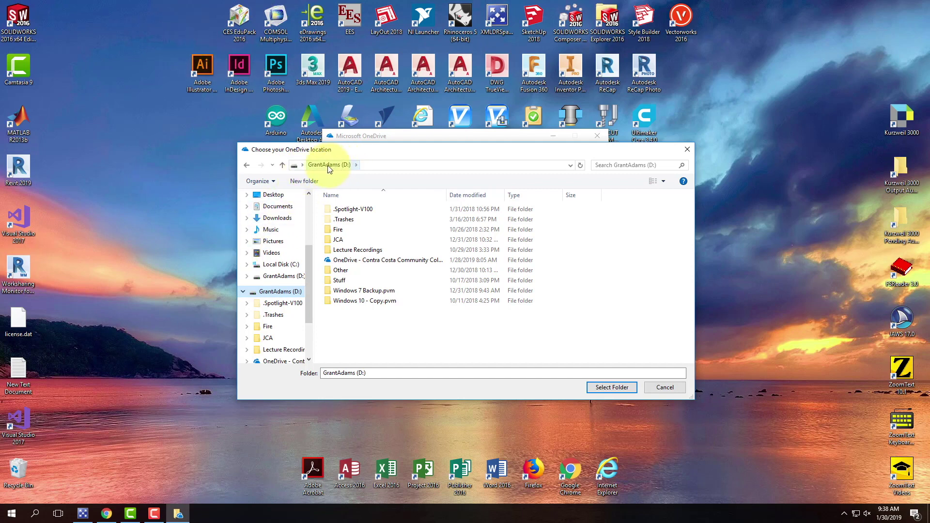
pyautogui.click(612, 388)
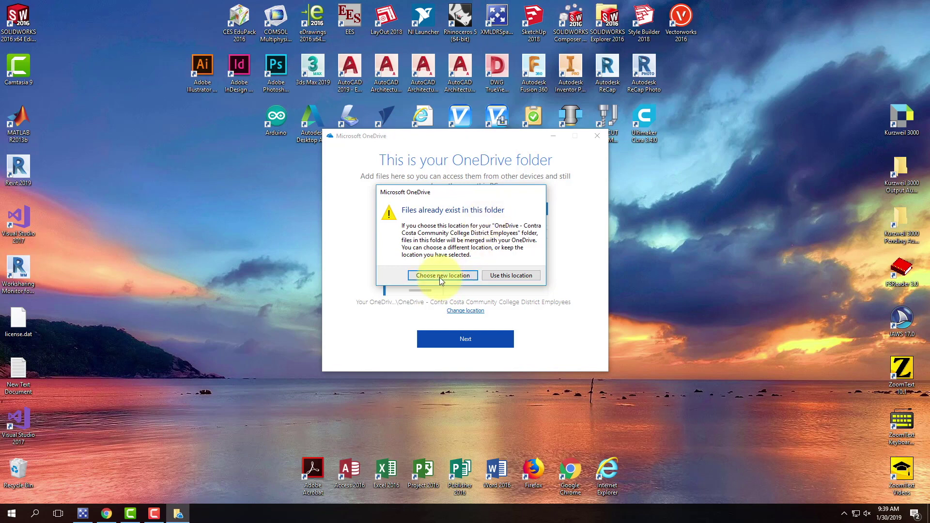
# Step: Keep drive D: despite existing files, sync all folders, finish the tour, and open the OneDrive folder
pyautogui.click(514, 279)
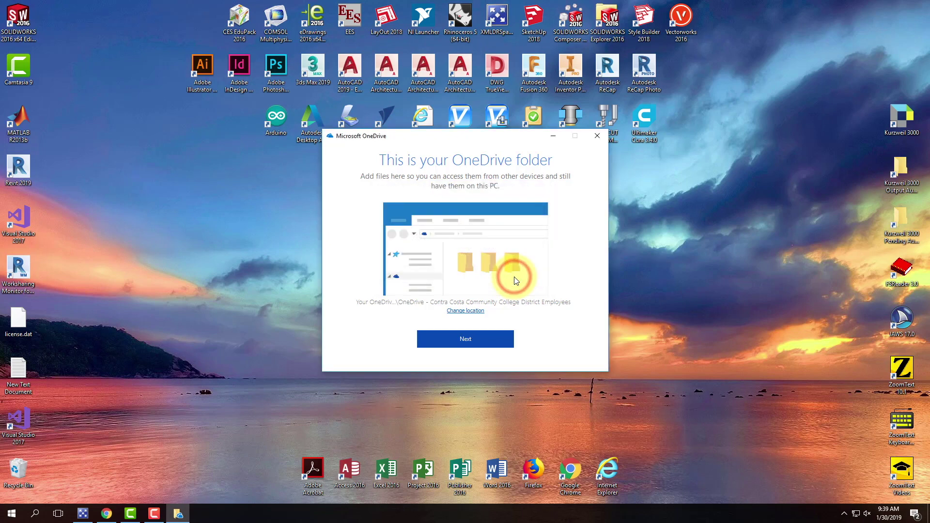
pyautogui.click(464, 343)
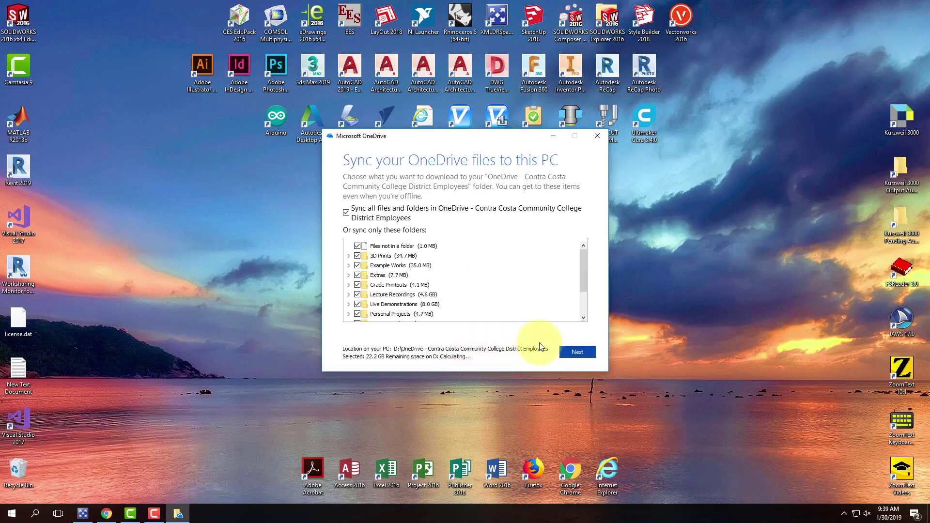
pyautogui.click(581, 351)
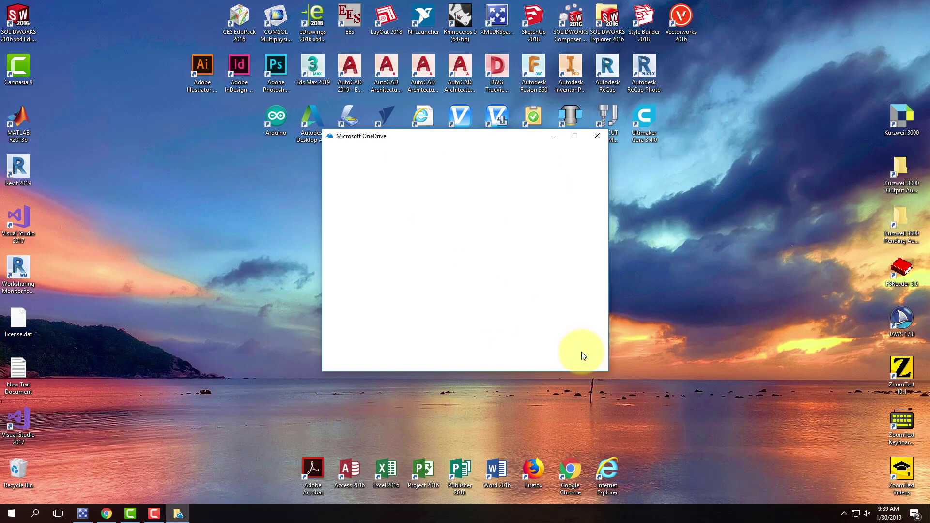
pyautogui.click(582, 352)
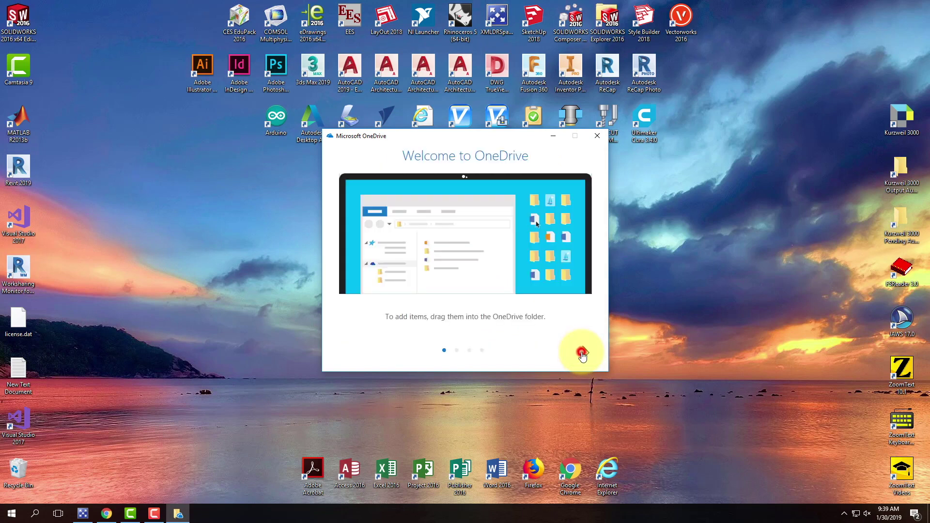
pyautogui.click(583, 352)
pyautogui.click(584, 352)
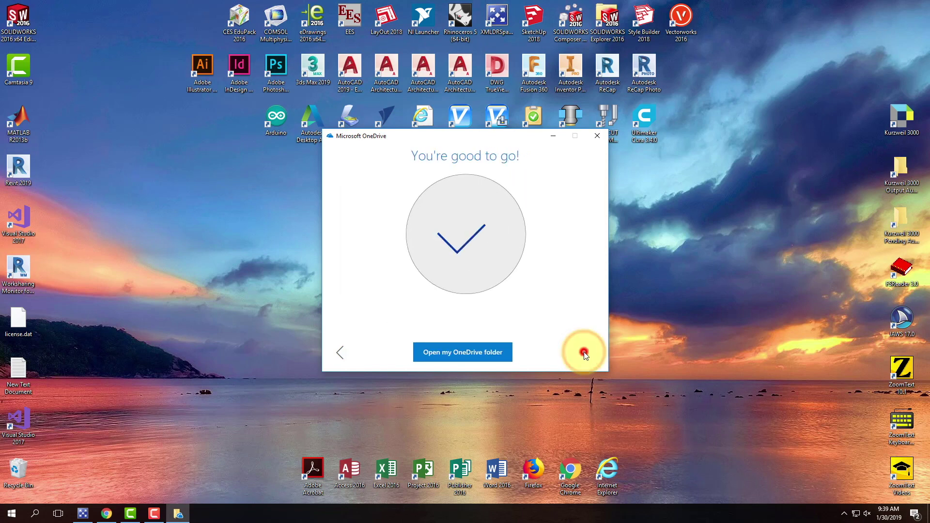
pyautogui.click(459, 354)
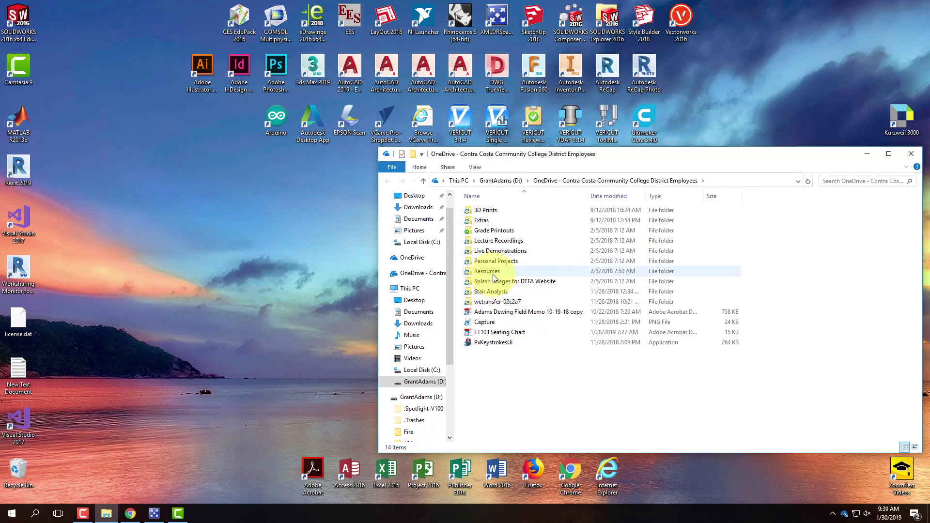
# Step: Close the File Explorer window showing the OneDrive folder on drive D:
pyautogui.moveTo(494, 277)
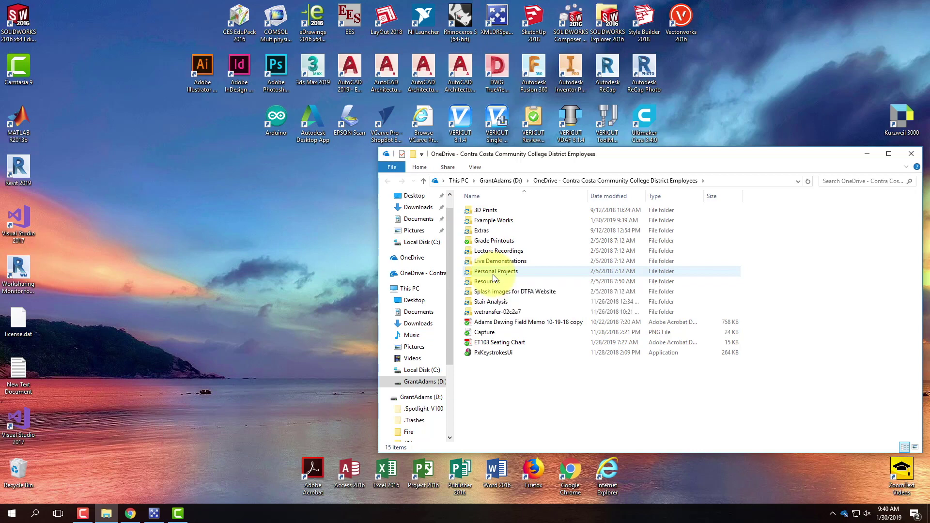
pyautogui.click(909, 154)
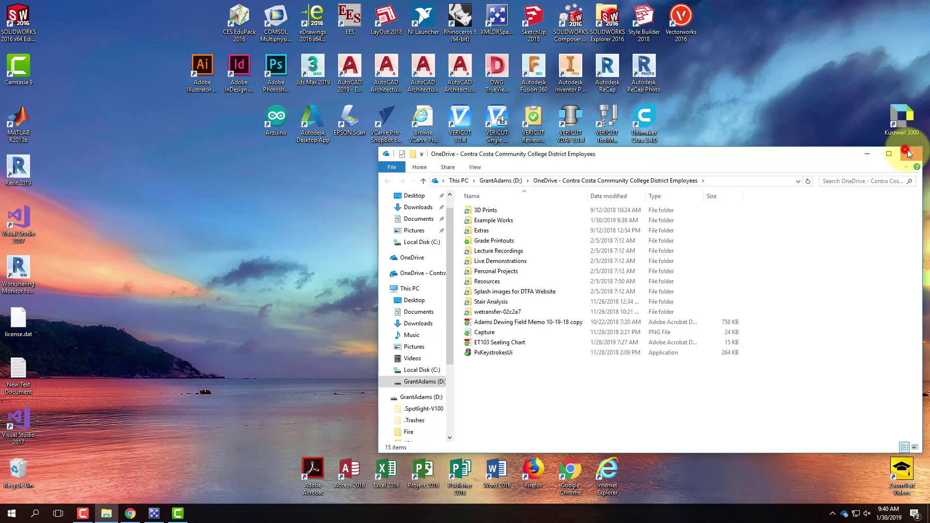
# Step: Try ejecting the USB mobile drive from the system tray and dismiss the Problem Ejecting warning
pyautogui.click(834, 515)
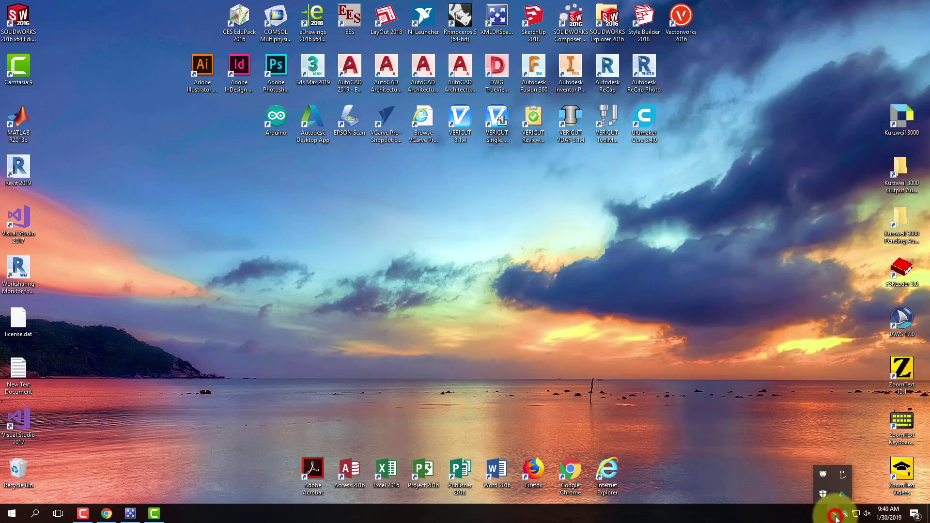
pyautogui.click(844, 477)
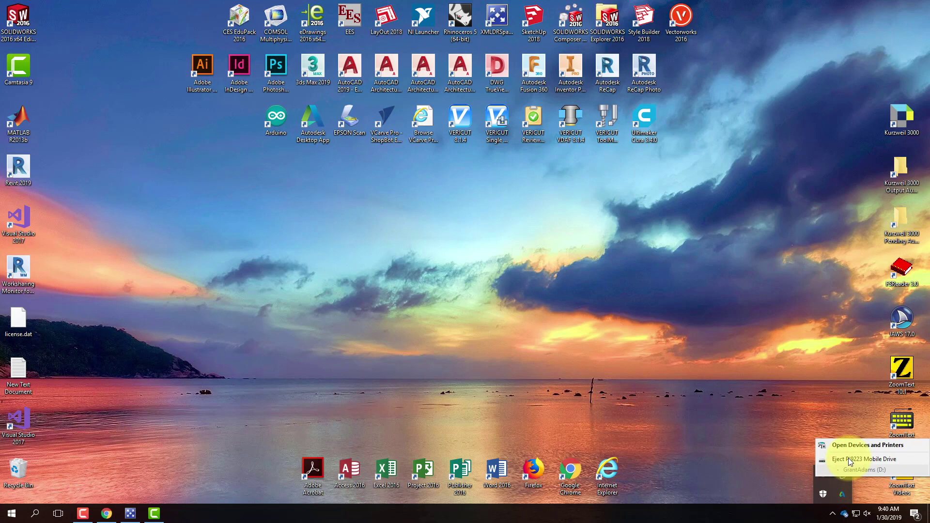
pyautogui.click(849, 460)
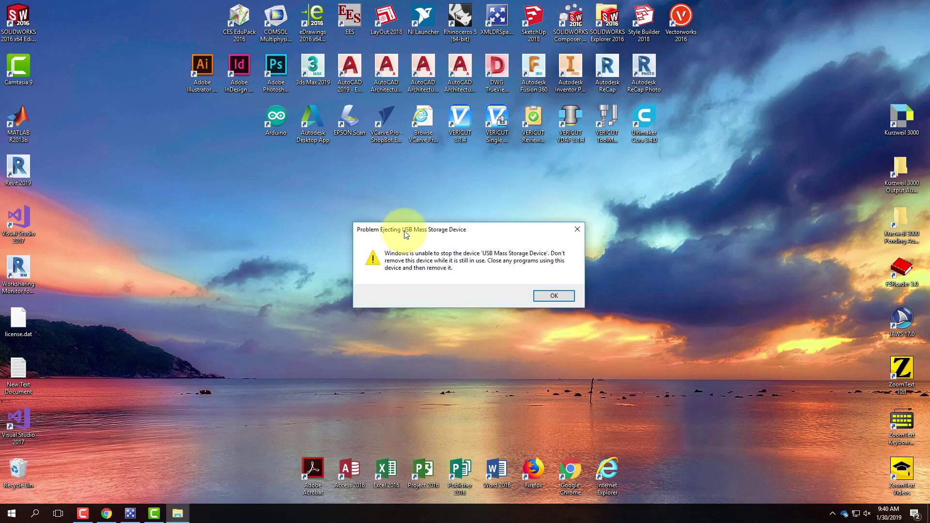
pyautogui.click(554, 296)
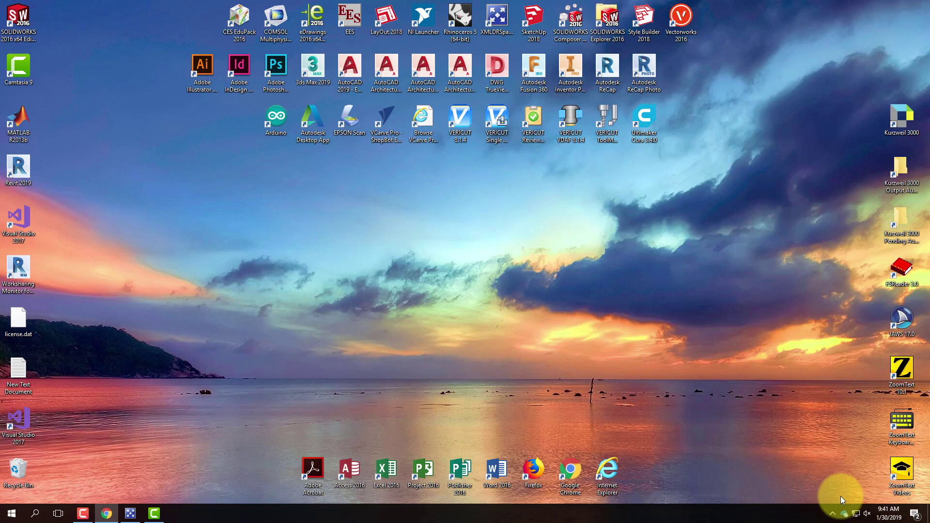
pyautogui.click(834, 513)
pyautogui.click(844, 515)
pyautogui.click(844, 515)
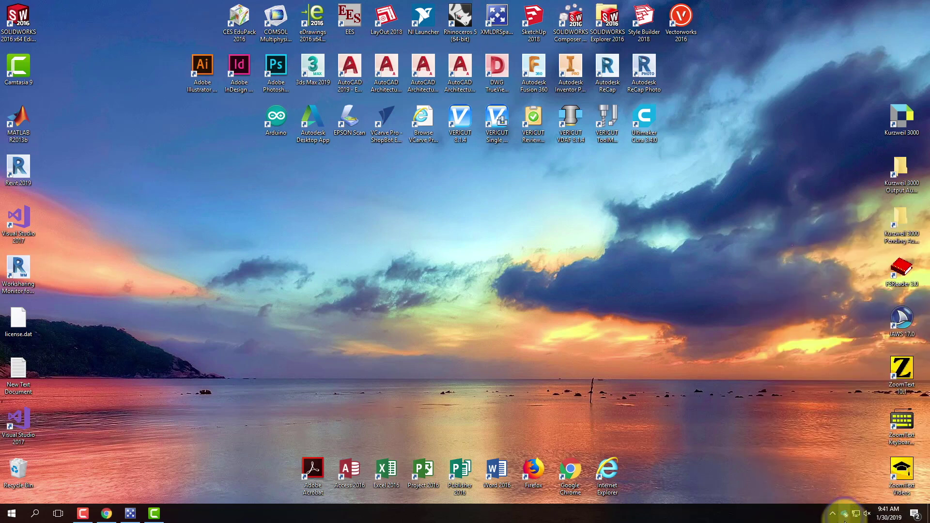
pyautogui.click(844, 514)
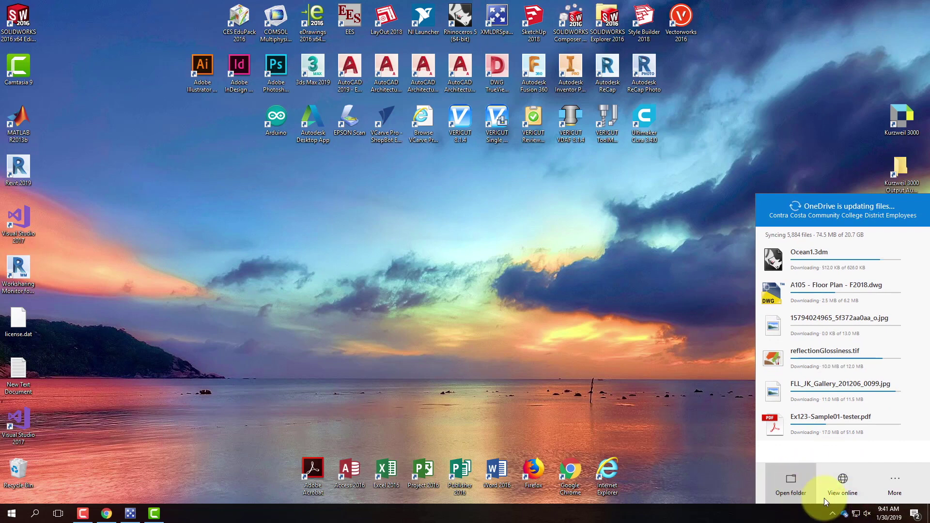
pyautogui.click(894, 481)
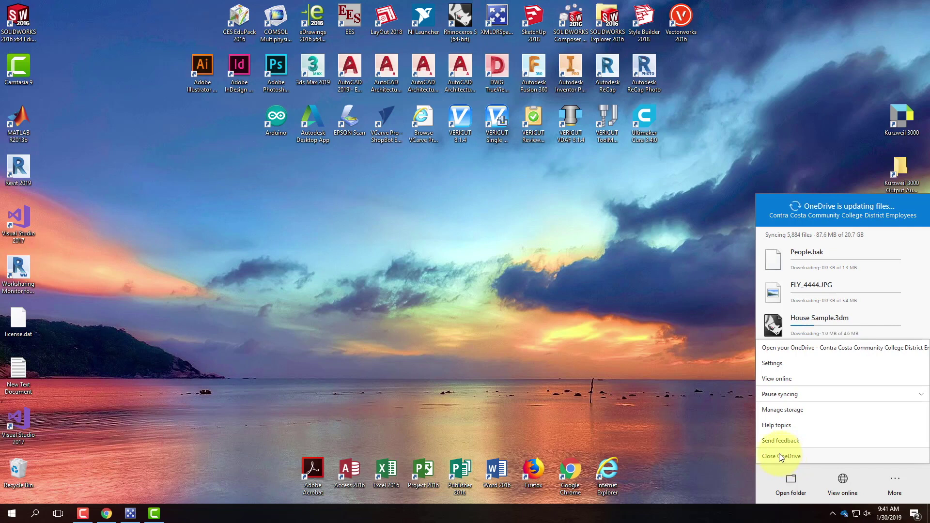
pyautogui.click(663, 338)
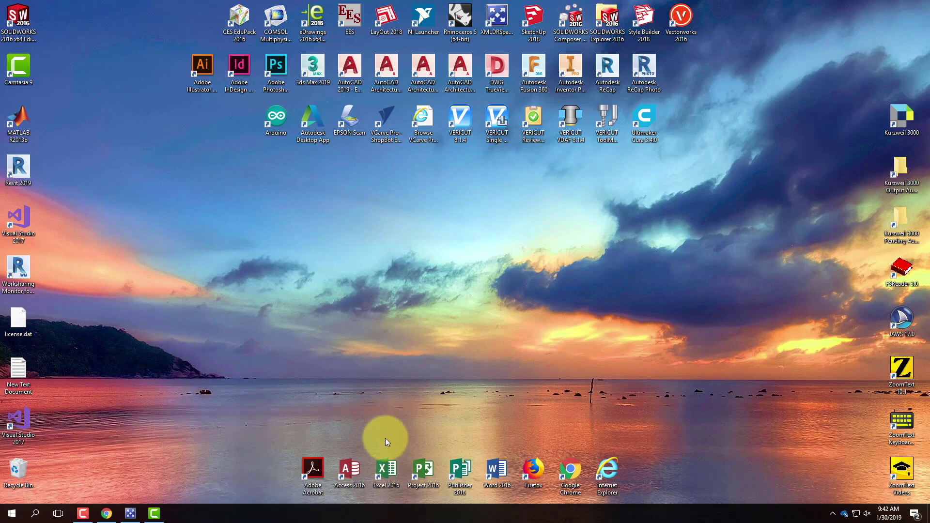
# Step: In Chrome, open the Digital Life 0.5 [calendar feeds] tutorial from the Tutorials menu
pyautogui.click(107, 514)
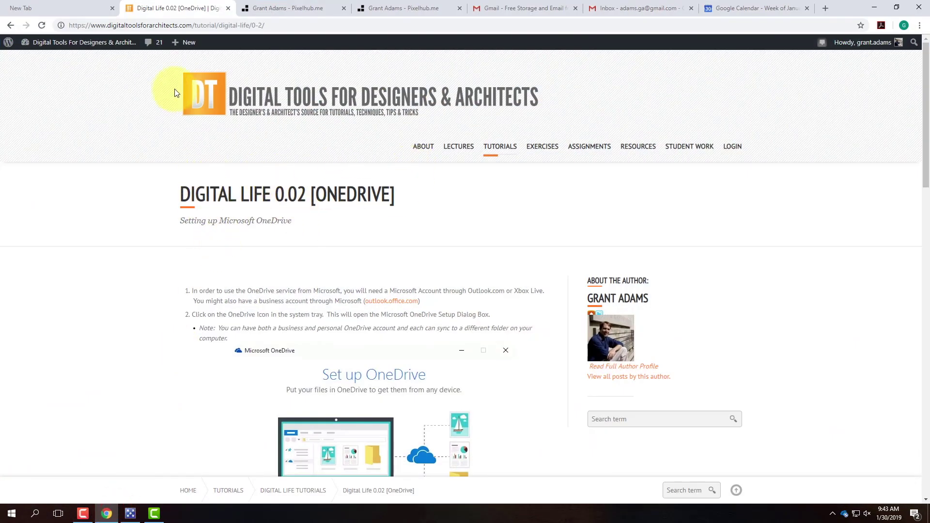
pyautogui.moveTo(497, 148)
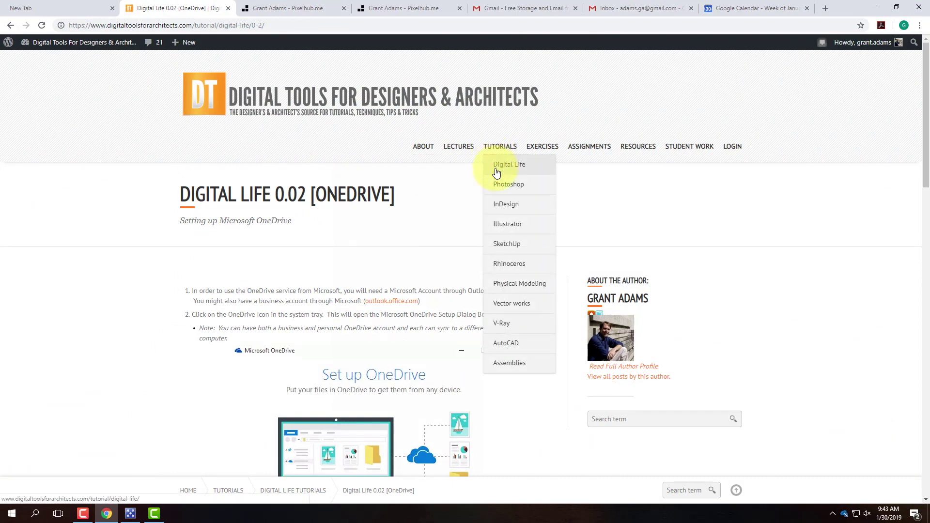
pyautogui.moveTo(504, 166)
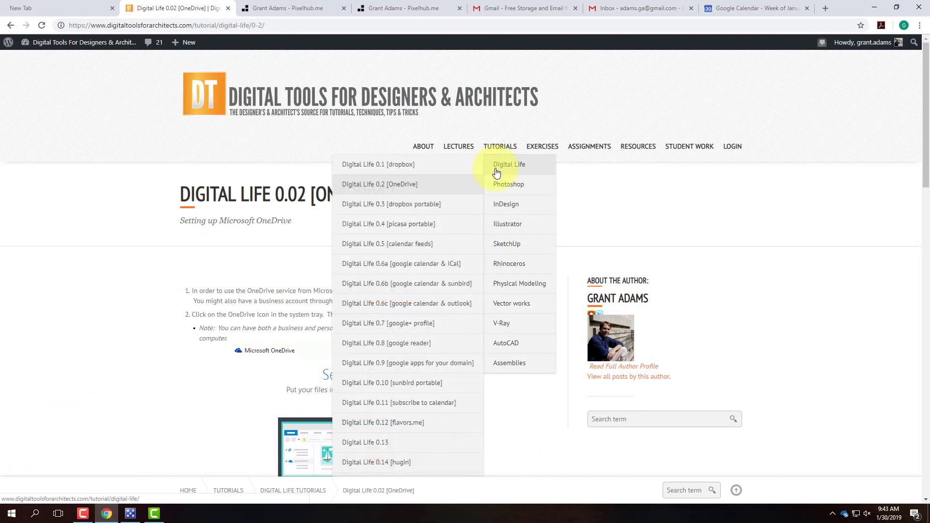
pyautogui.click(377, 249)
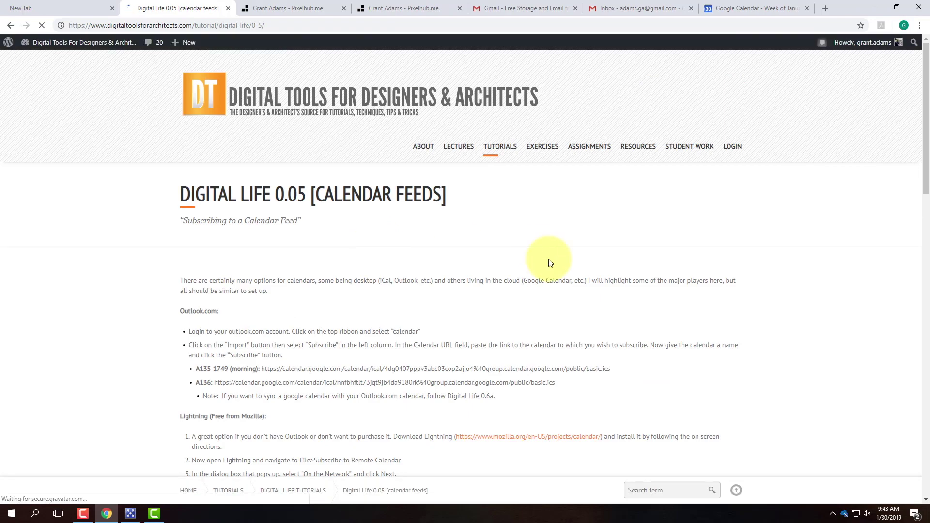
# Step: Scroll through the calendar feeds tutorial, then bring up Google Calendar's Jan 27 – Feb 2 week view
pyautogui.scroll(-3, 601, 253)
pyautogui.scroll(-4, 600, 253)
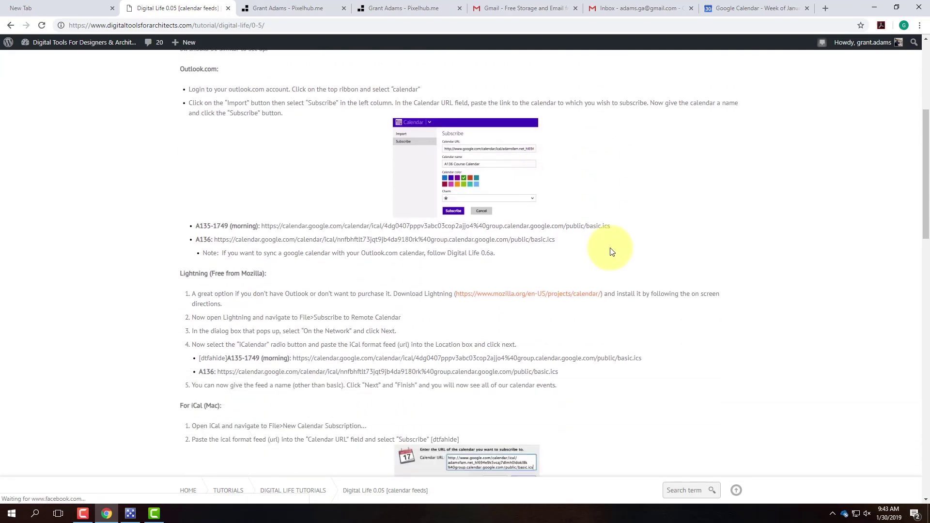
pyautogui.scroll(4, 609, 249)
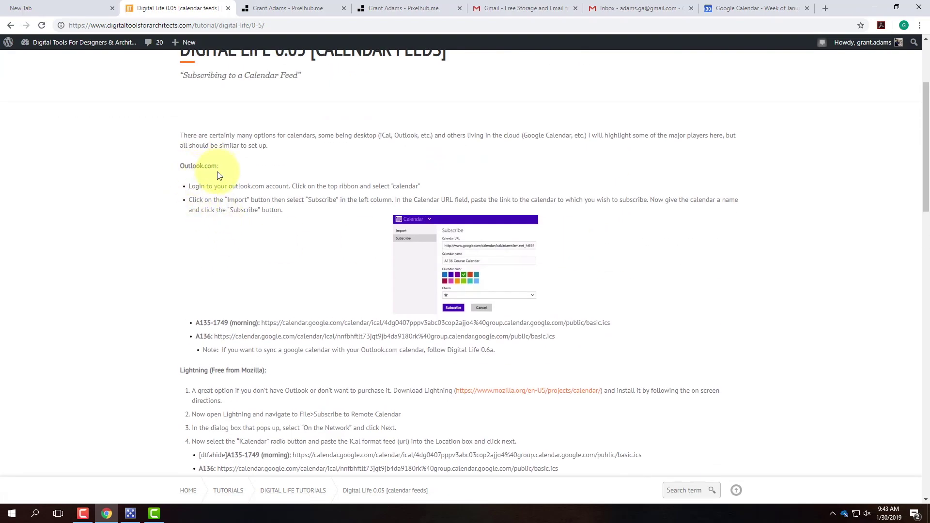
pyautogui.scroll(-7, 218, 179)
pyautogui.scroll(-6, 249, 220)
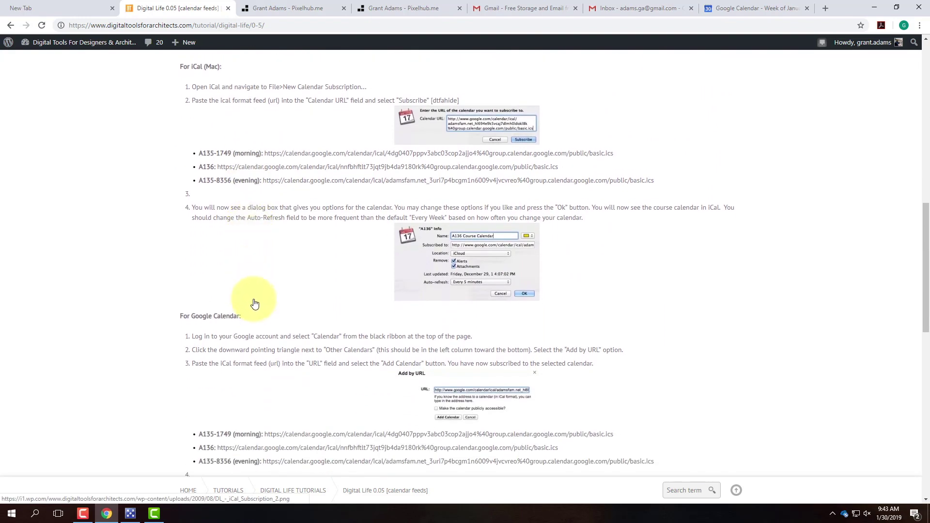
pyautogui.scroll(-5, 258, 314)
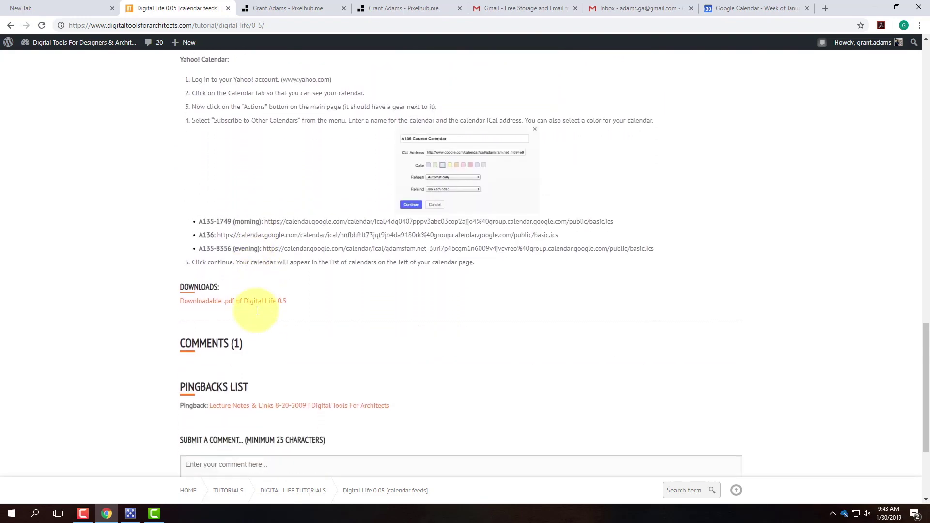
pyautogui.scroll(8, 257, 314)
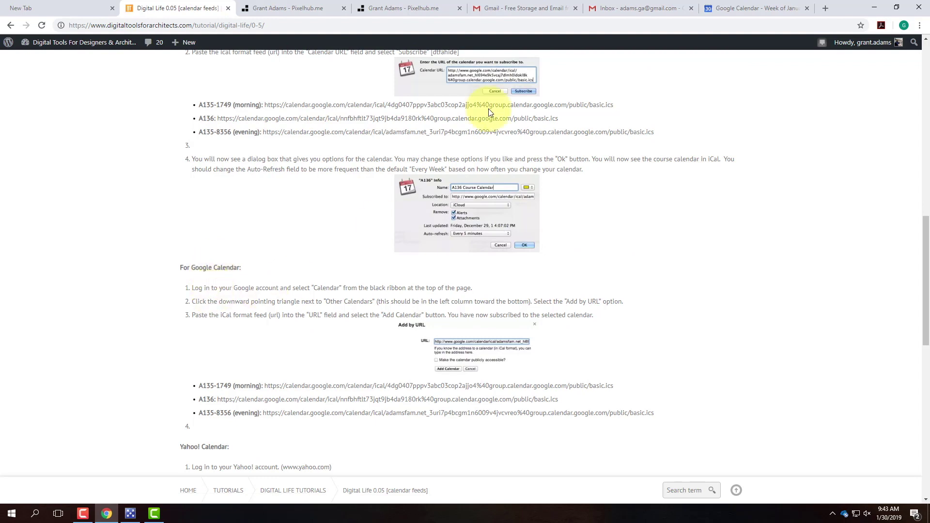
pyautogui.click(726, 9)
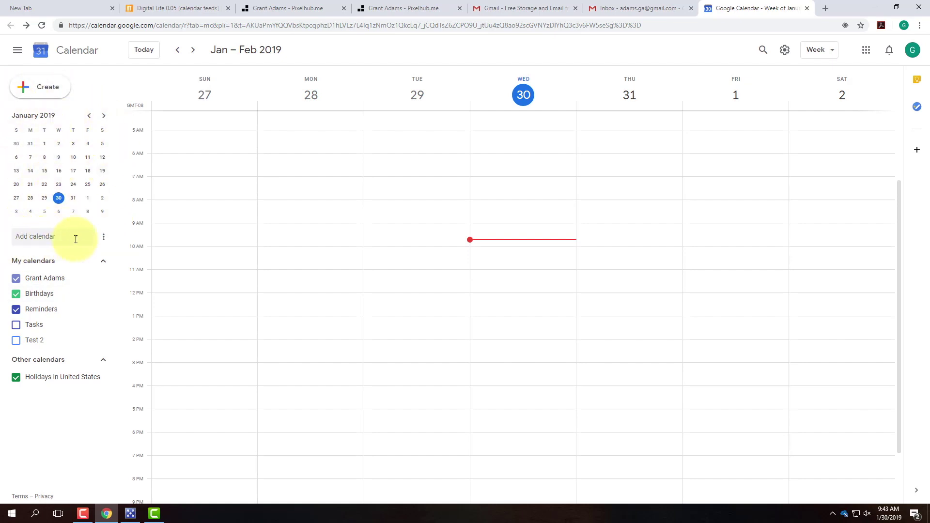
# Step: Open the From URL page from the options beside Add calendar
pyautogui.click(103, 241)
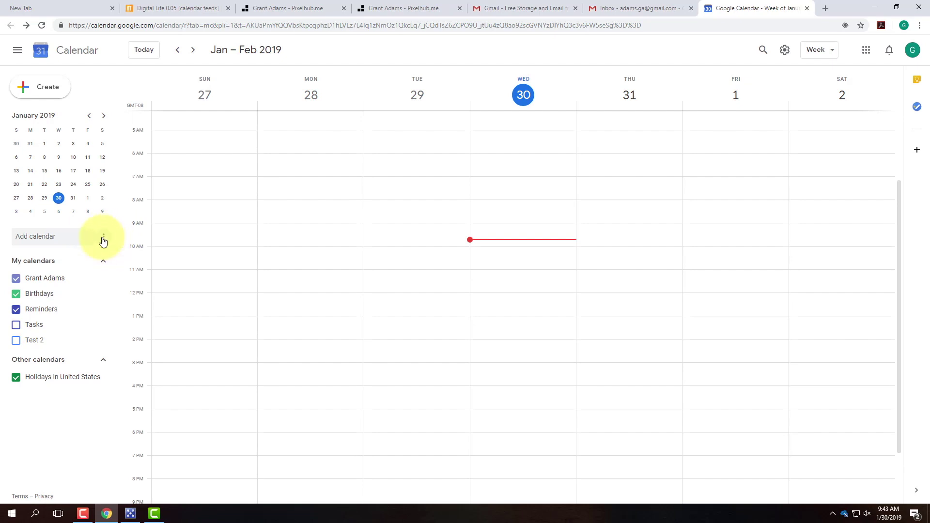
pyautogui.click(104, 241)
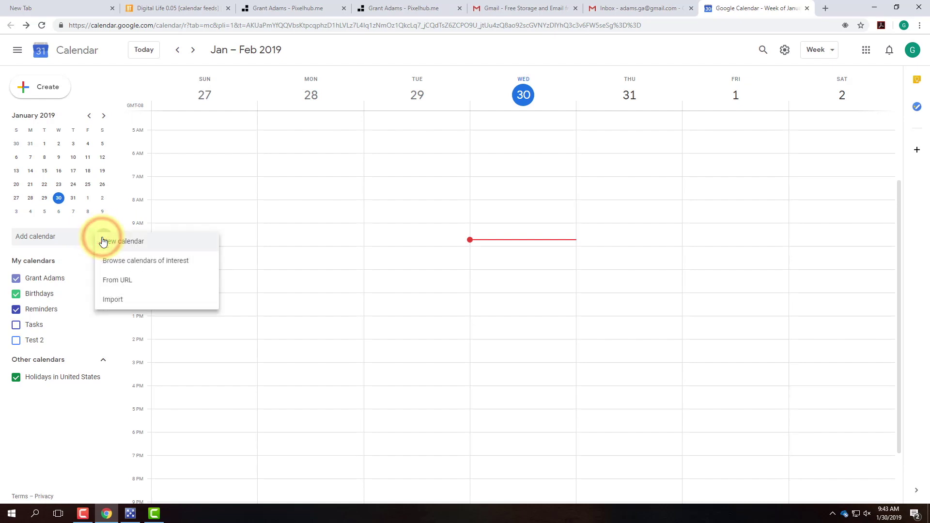
pyautogui.click(140, 286)
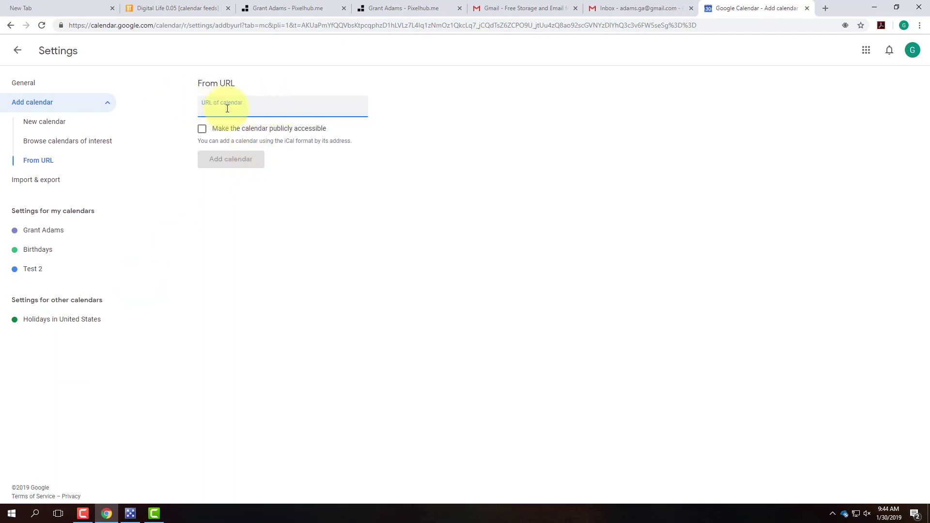
# Step: Copy the A135-1749 (morning) feed URL from the tutorial and return to Google Calendar
pyautogui.click(189, 10)
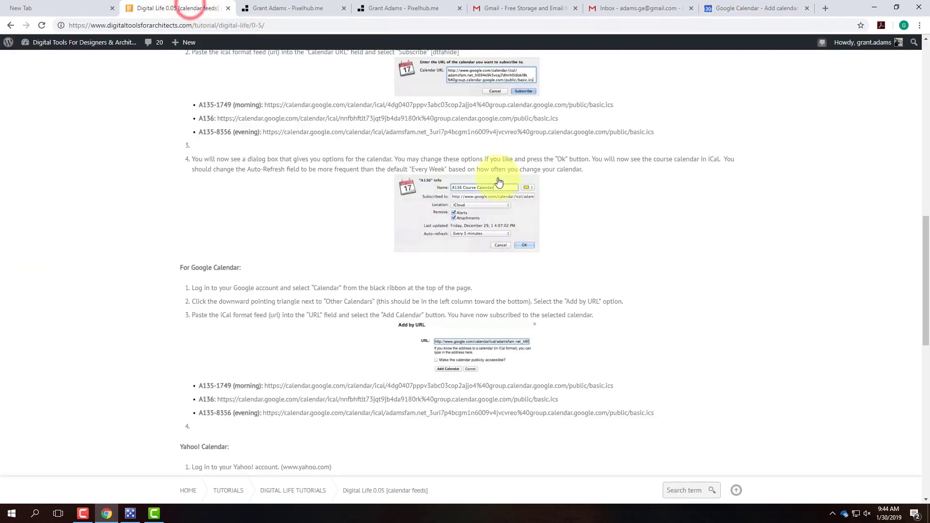
pyautogui.scroll(1, 430, 235)
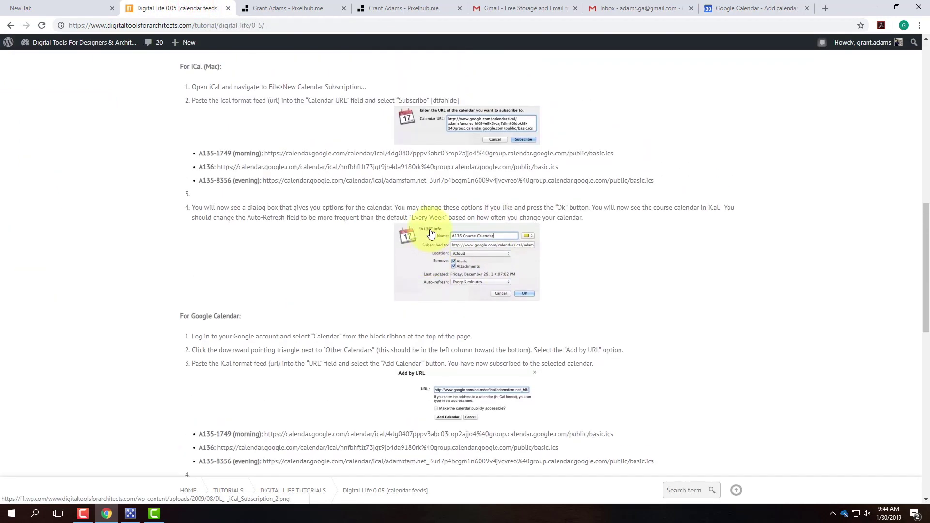
pyautogui.scroll(-1, 363, 315)
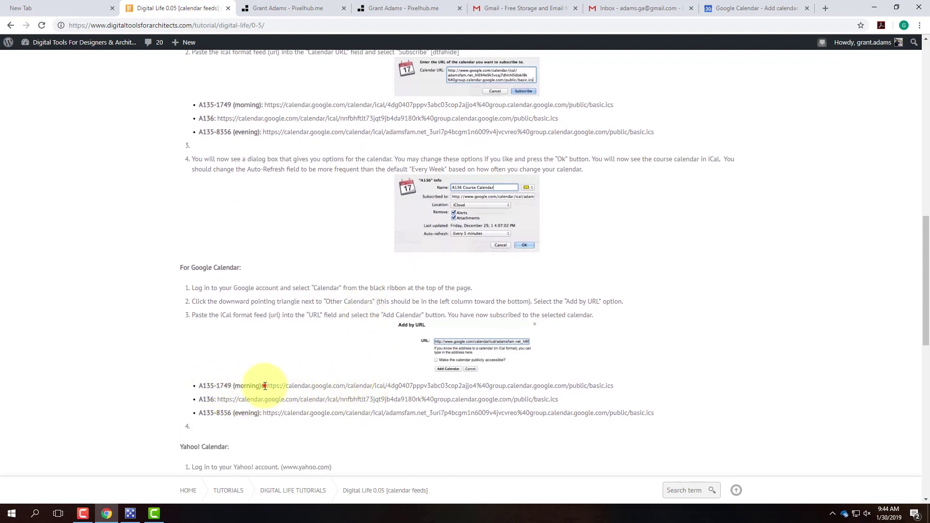
pyautogui.moveTo(264, 385); pyautogui.dragTo(616, 395)
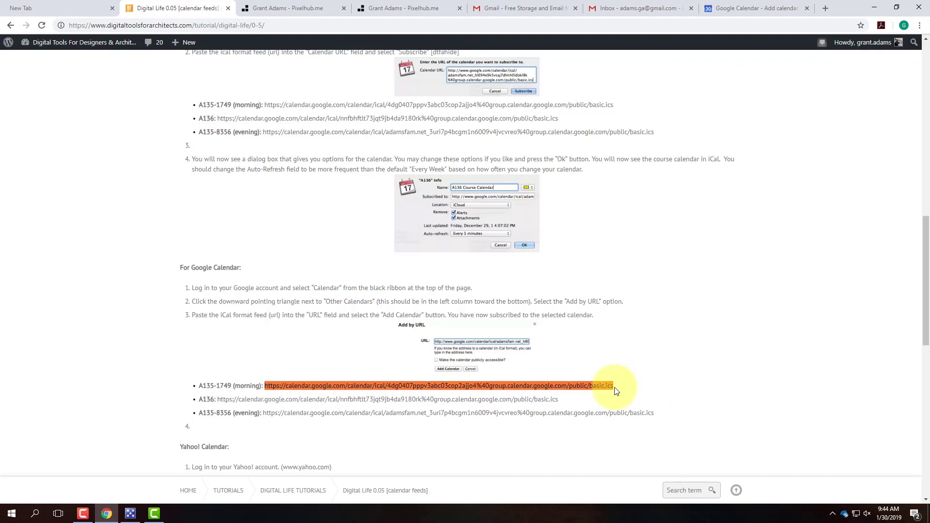
pyautogui.rightClick(337, 388)
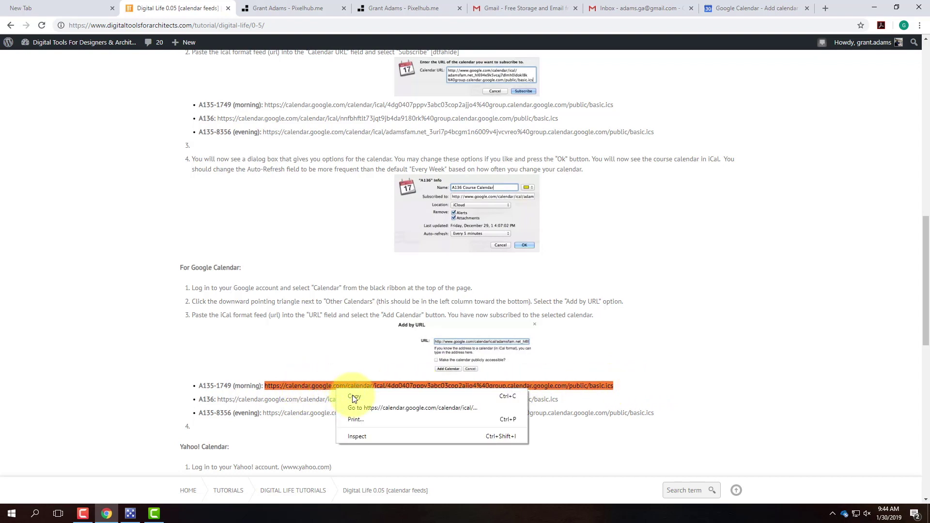
pyautogui.click(353, 395)
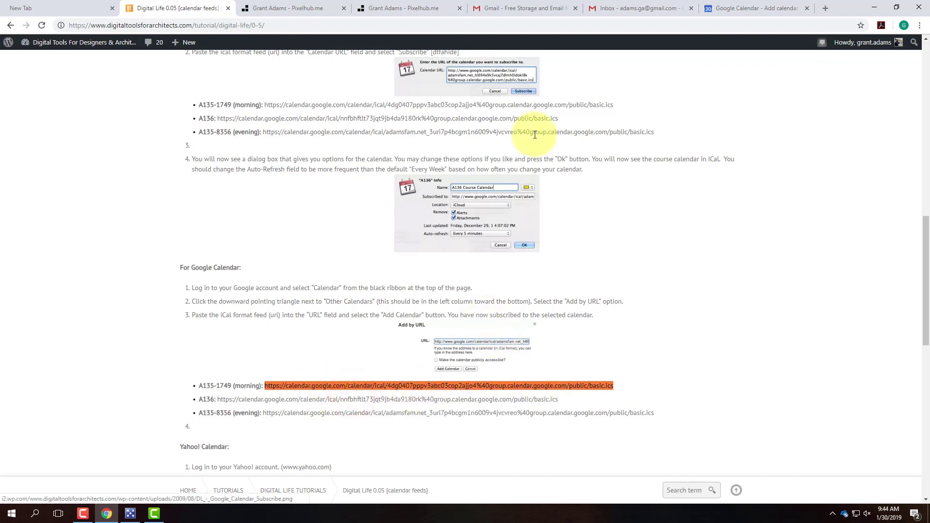
pyautogui.click(726, 5)
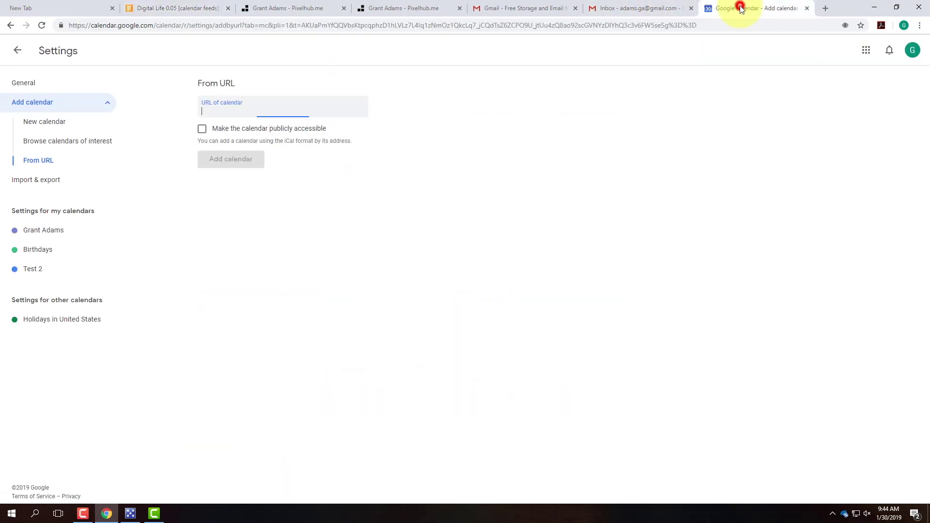
# Step: Paste and tidy the iCal feed URL, add the Archi 135 calendar, and return to the week view
pyautogui.rightClick(206, 111)
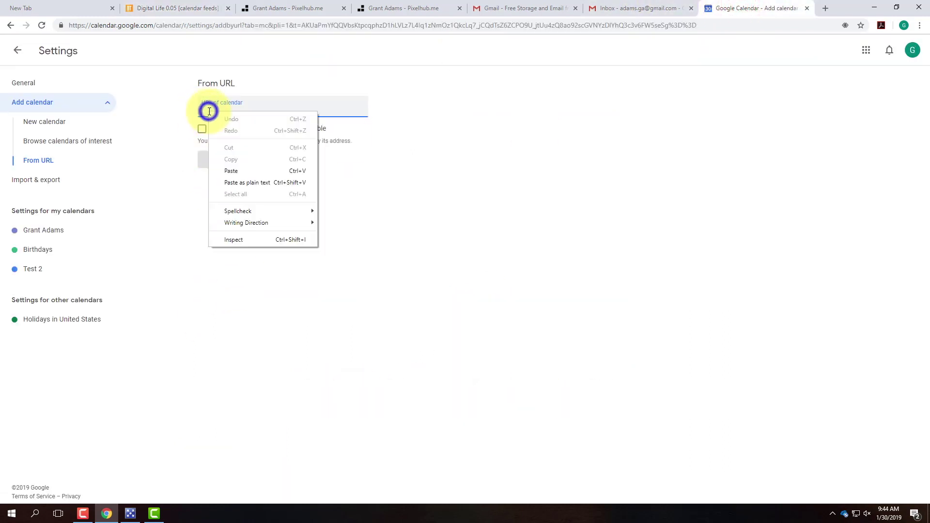
pyautogui.click(238, 172)
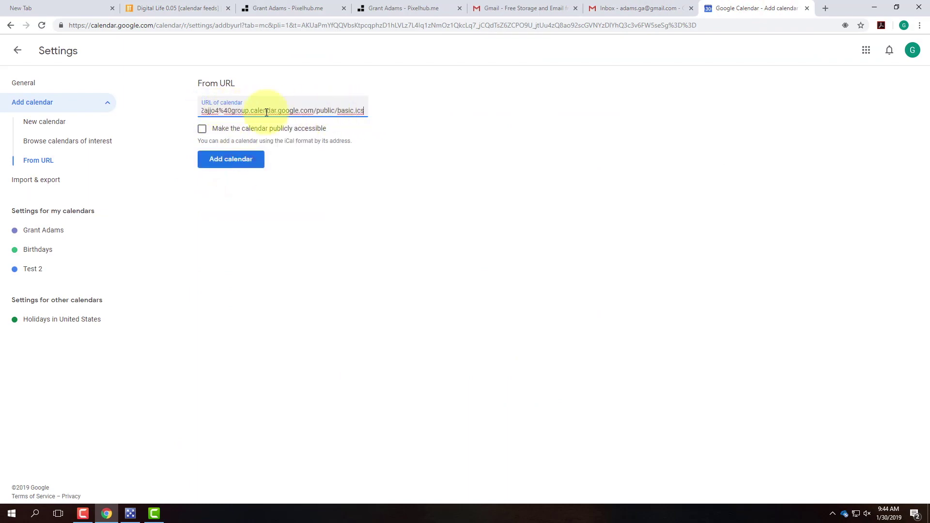
pyautogui.tripleClick(239, 110)
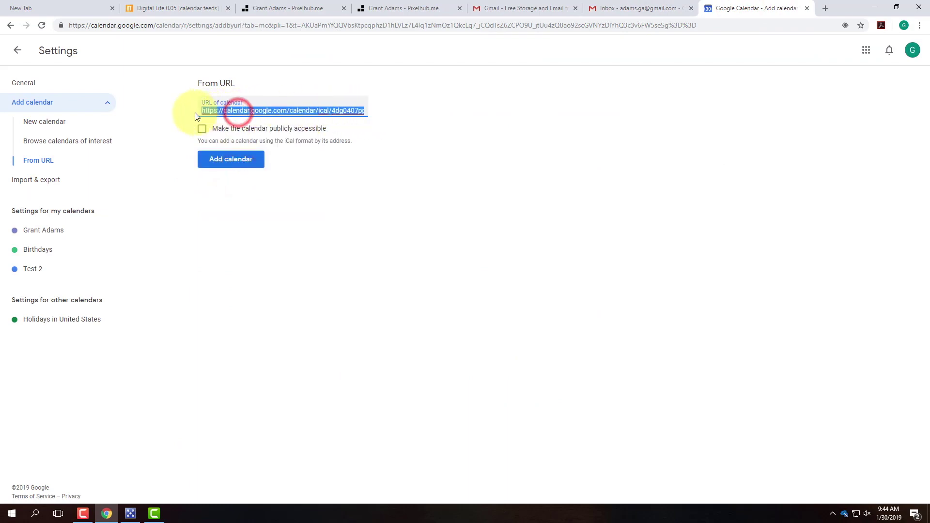
pyautogui.click(203, 110)
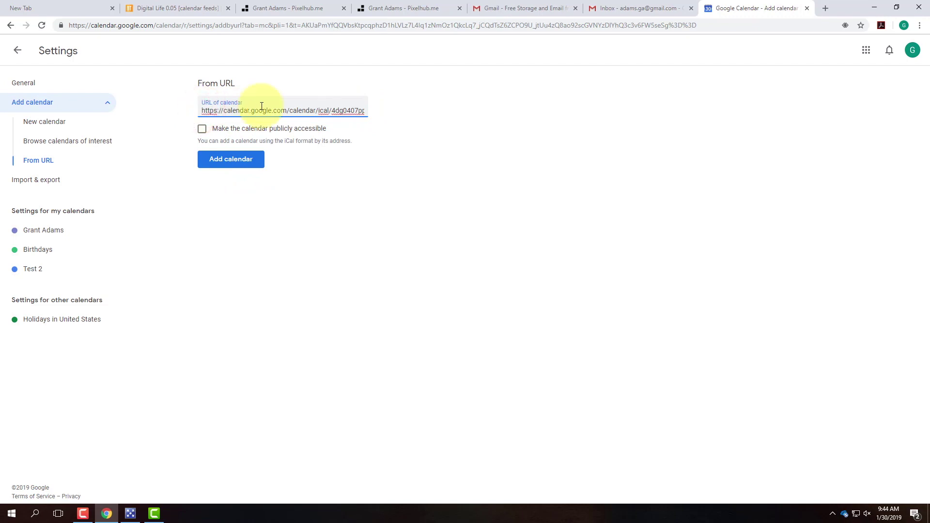
pyautogui.press('BackSpace')
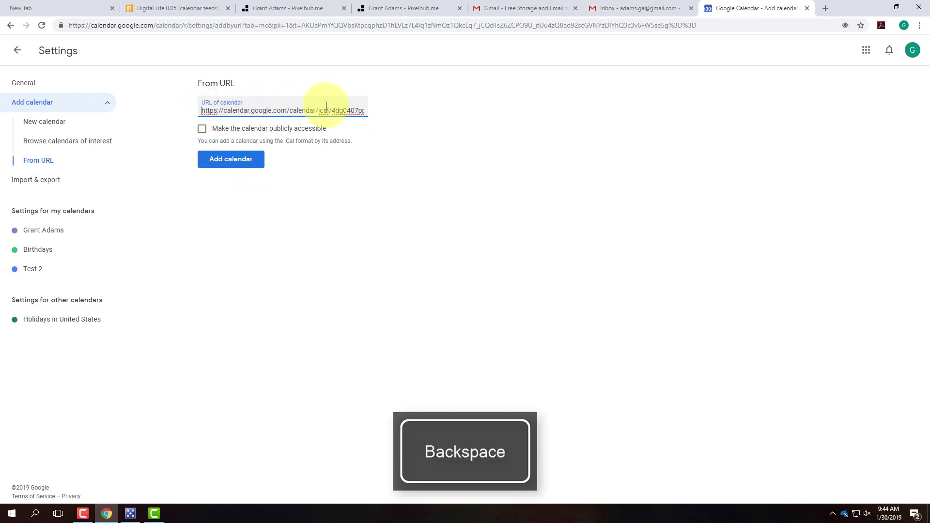
pyautogui.click(237, 161)
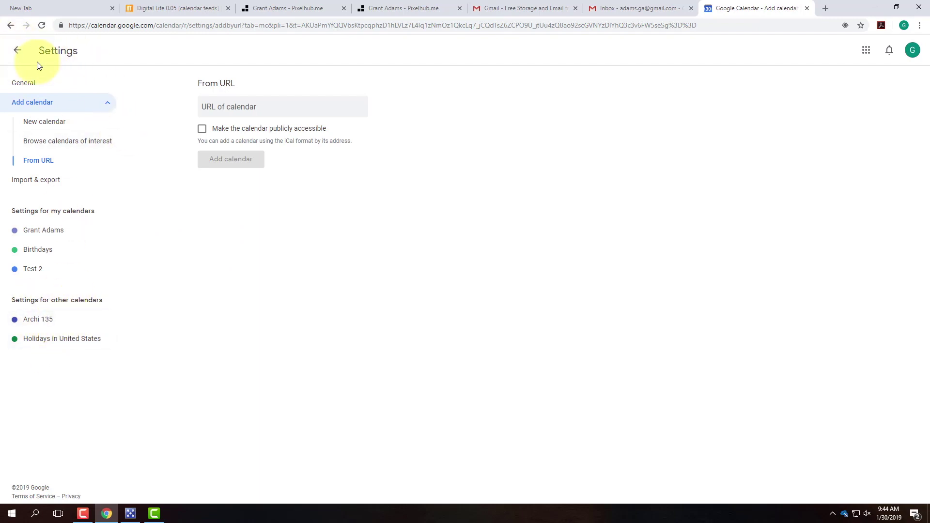
pyautogui.click(18, 50)
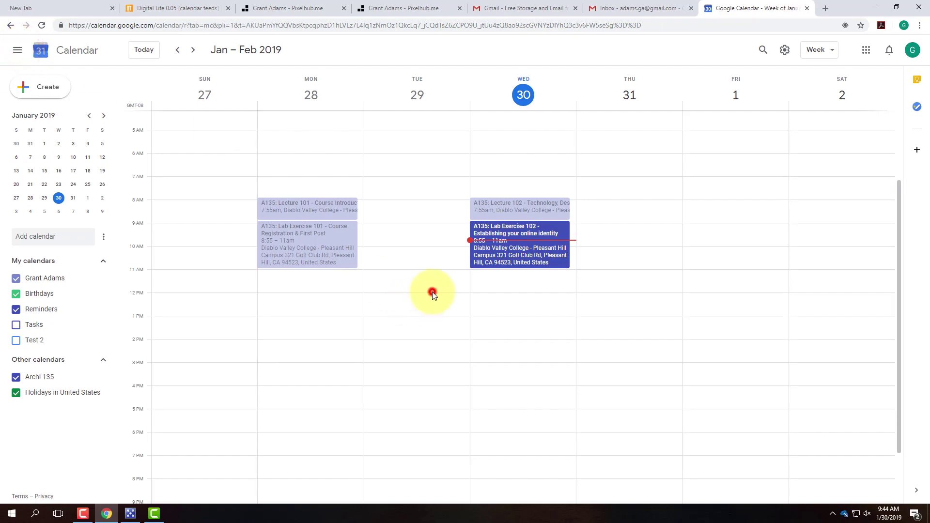
# Step: Browse ahead to the Feb 10–16 week and open the Assignment 101 Due event details
pyautogui.click(433, 295)
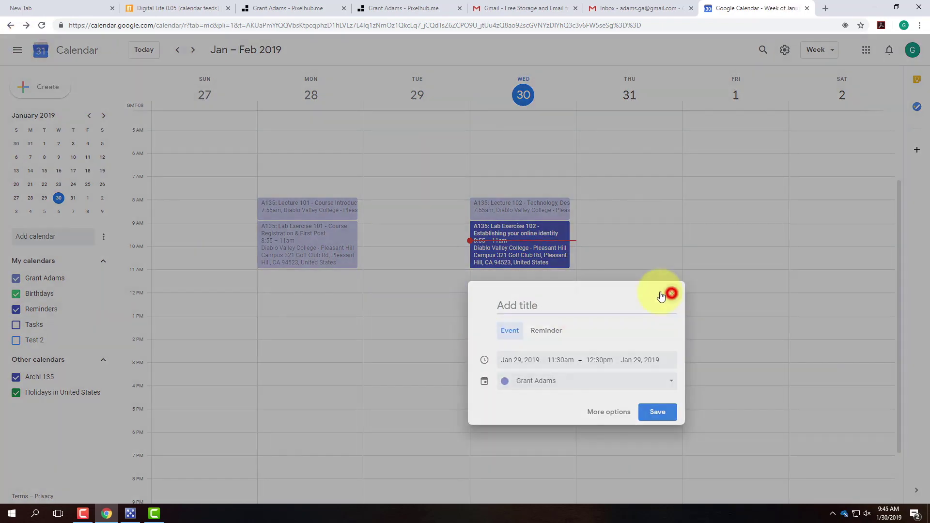
pyautogui.click(662, 294)
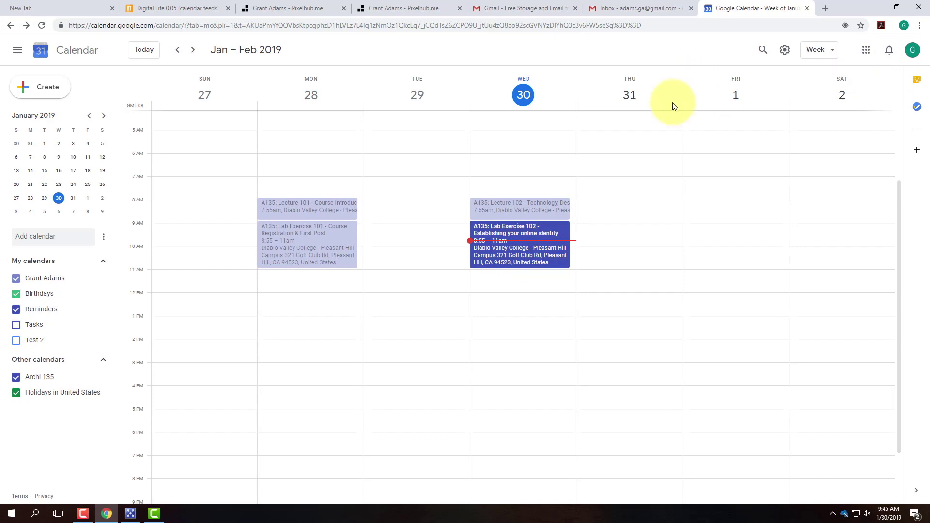
pyautogui.click(193, 50)
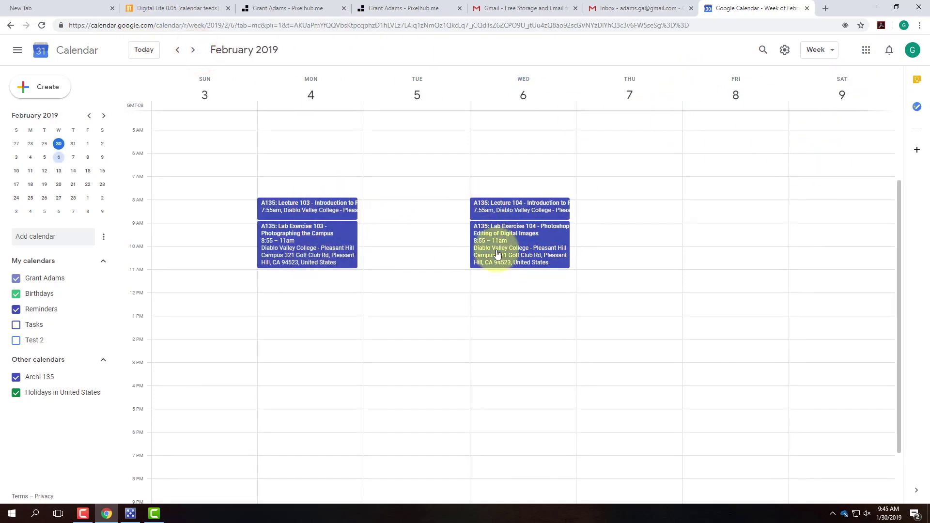
pyautogui.click(193, 50)
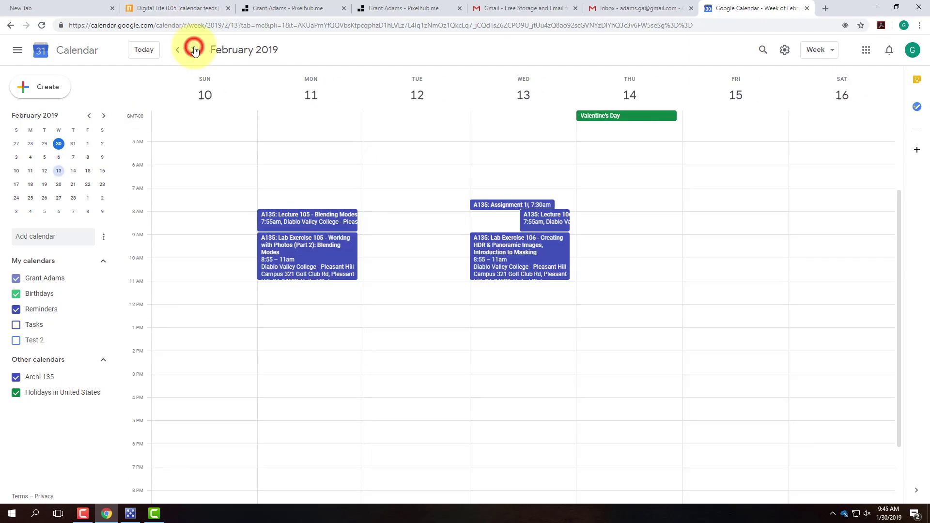
pyautogui.click(520, 206)
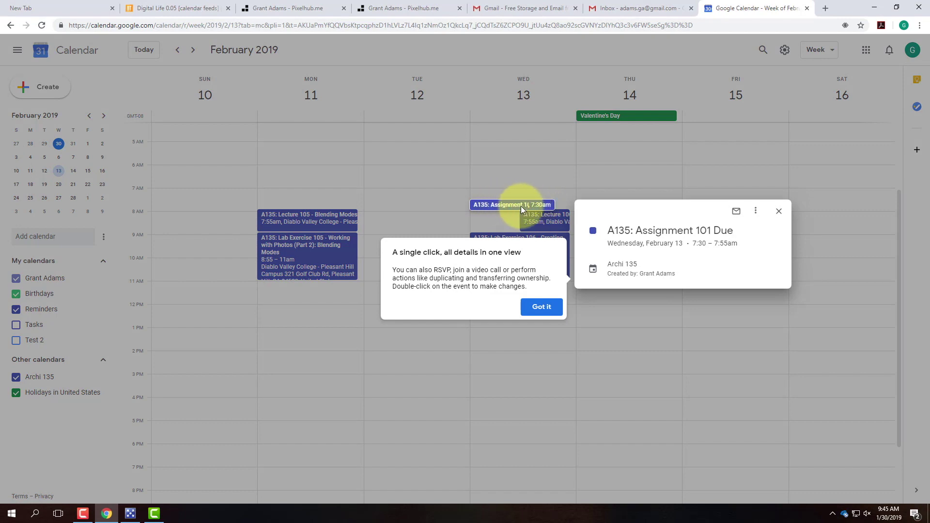
pyautogui.click(554, 309)
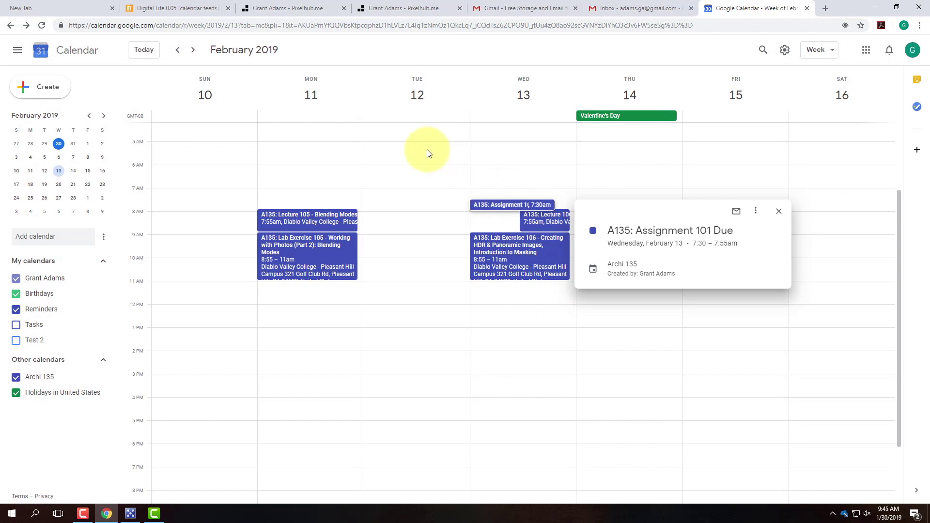
# Step: Step back to the Jan 20–26 week, return to the current week, then switch to the tutorial
pyautogui.click(177, 50)
pyautogui.click(177, 52)
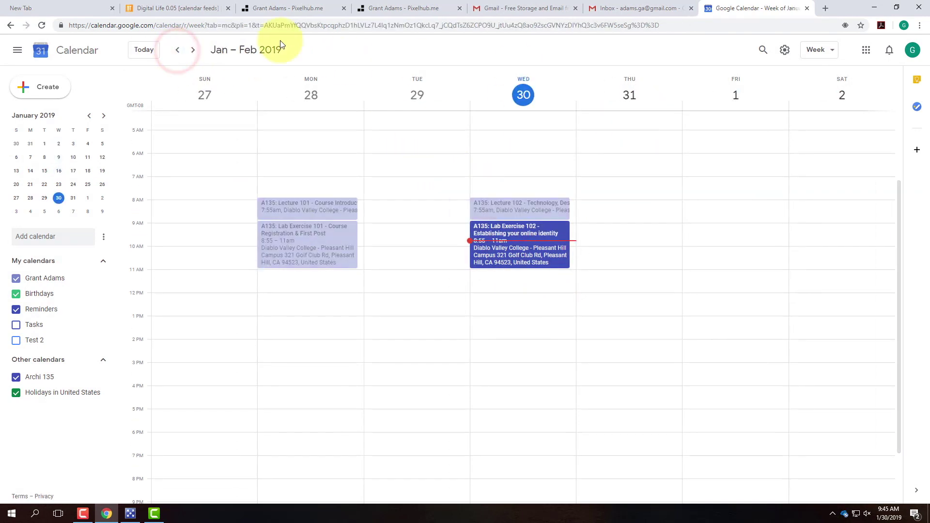
pyautogui.click(177, 50)
pyautogui.click(193, 50)
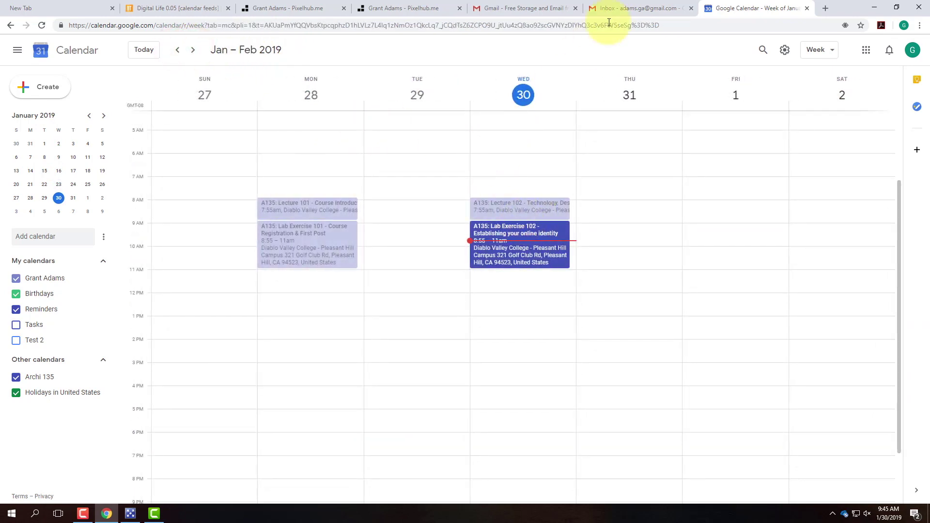
pyautogui.click(146, 8)
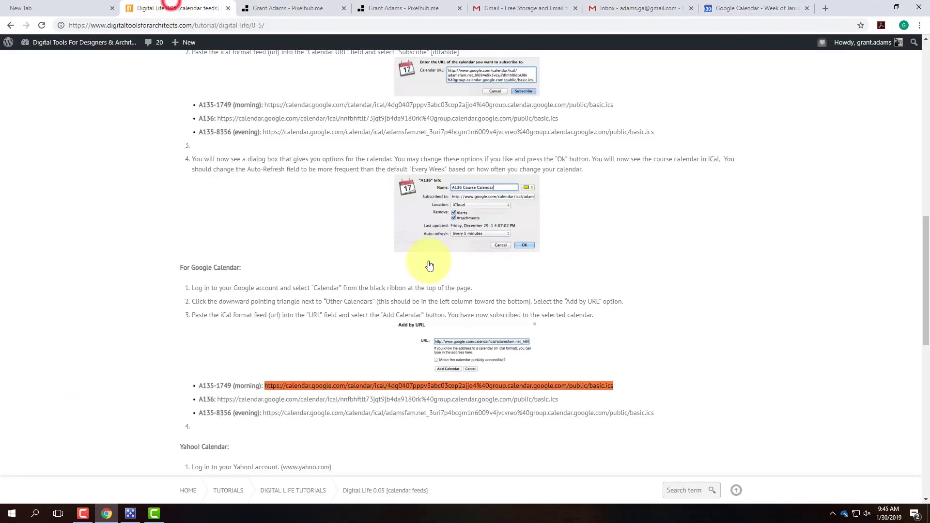
# Step: Scroll through the tutorial's Google and Yahoo! Calendar sections with the A135-1749, A136 and A135-8356 feeds
pyautogui.scroll(4, 270, 208)
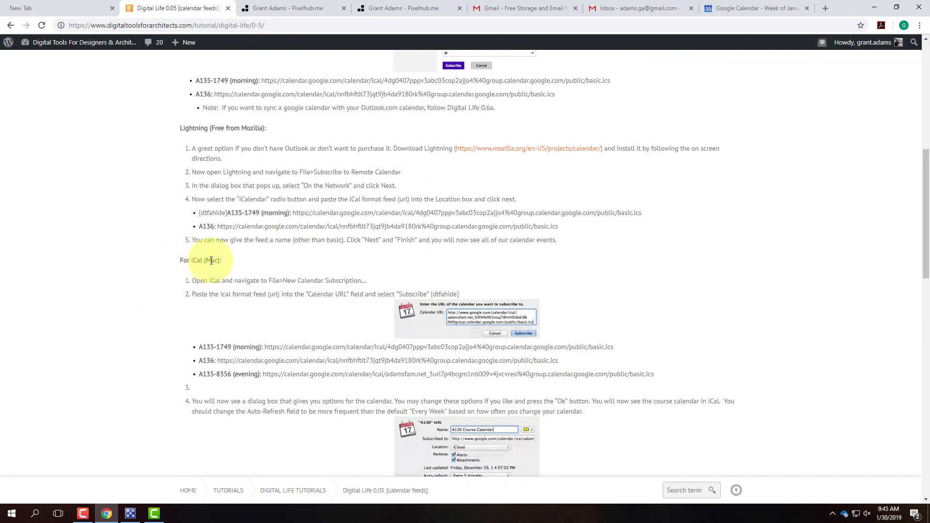
pyautogui.scroll(4, 211, 261)
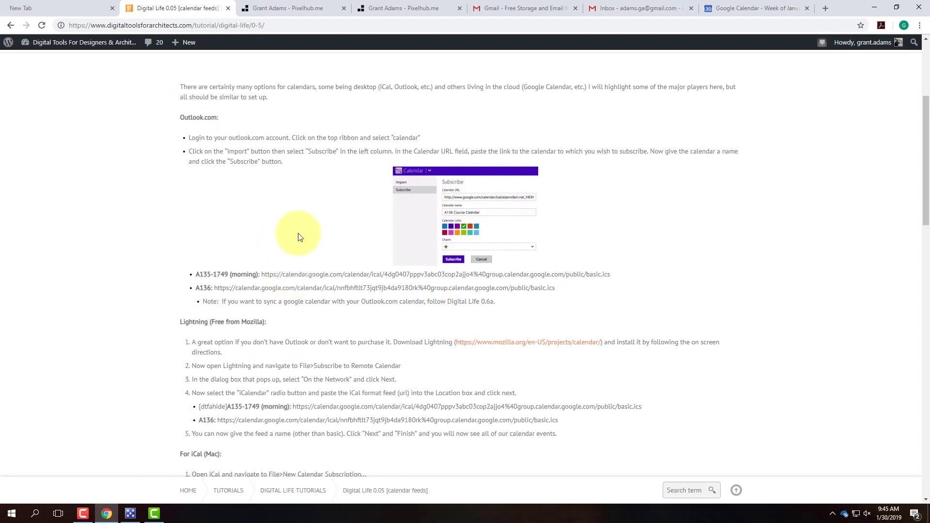
pyautogui.scroll(-7, 303, 193)
pyautogui.scroll(-7, 303, 193)
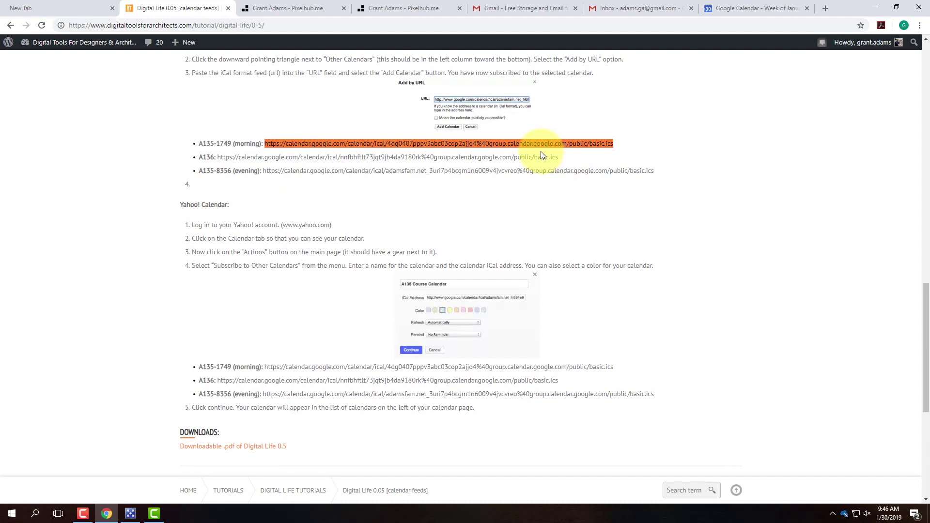
# Step: Check the calendar, then bring up the public Pixelhub profile page with the Lecture 201 video
pyautogui.click(742, 8)
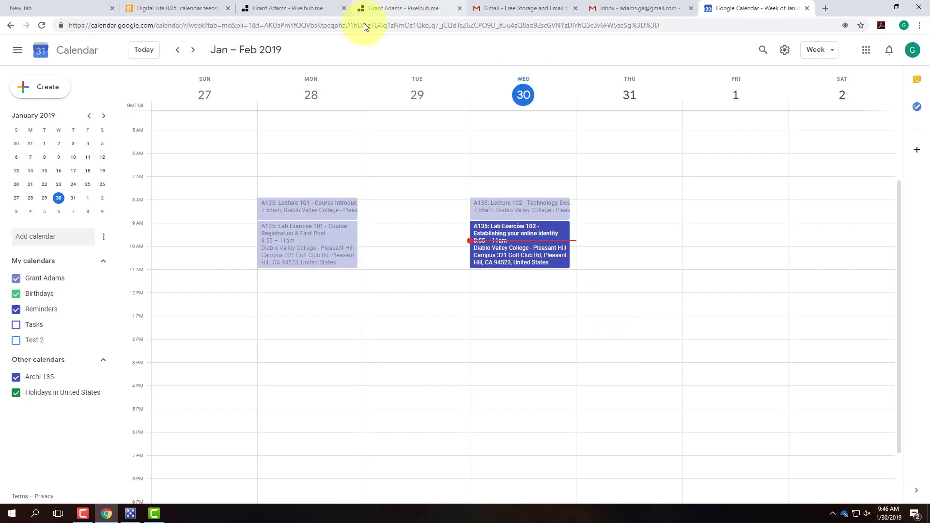
pyautogui.click(307, 6)
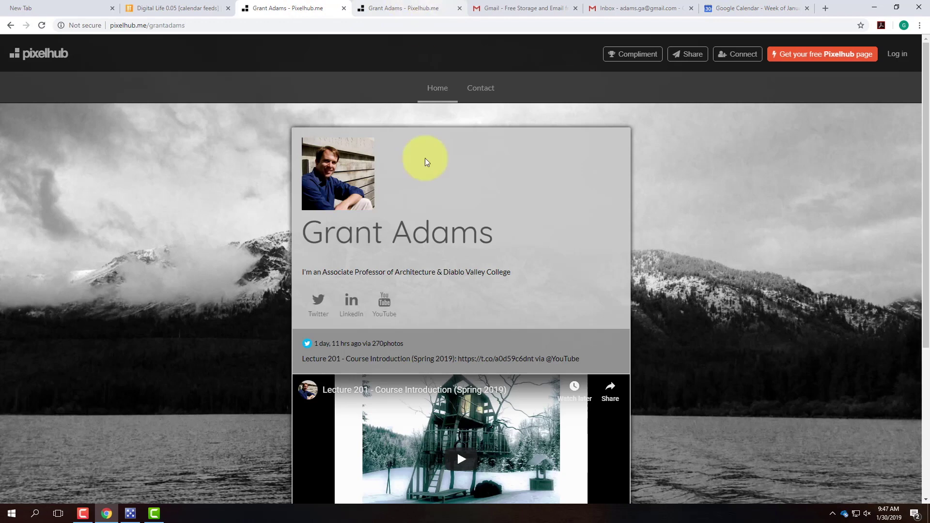
pyautogui.scroll(-5, 413, 185)
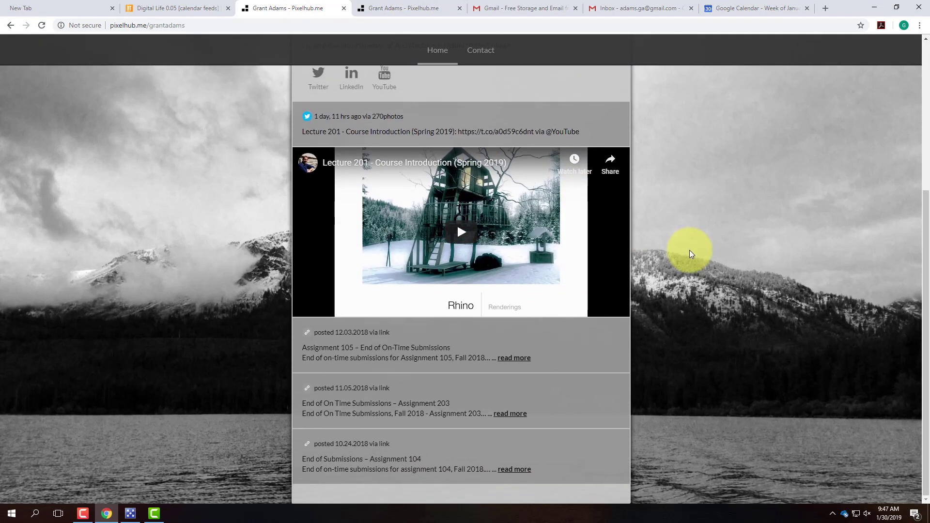
pyautogui.scroll(3, 573, 354)
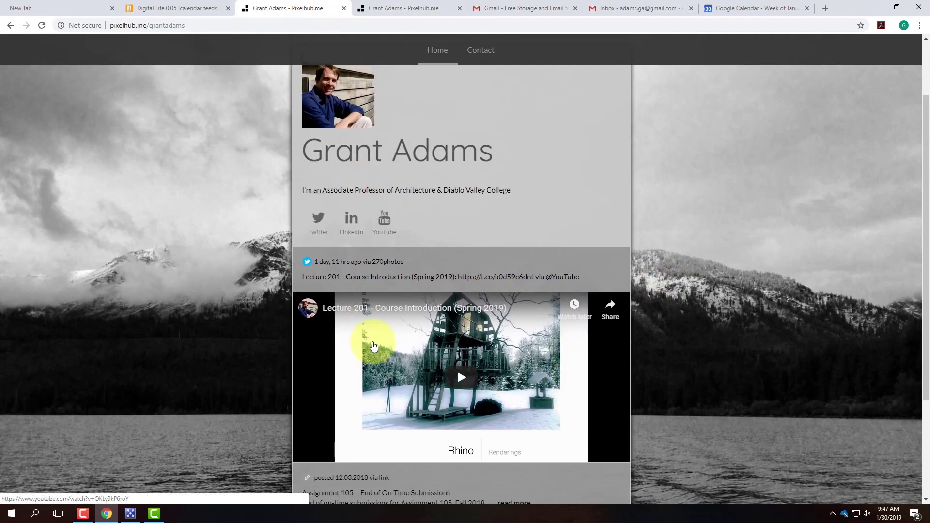
pyautogui.scroll(2, 500, 267)
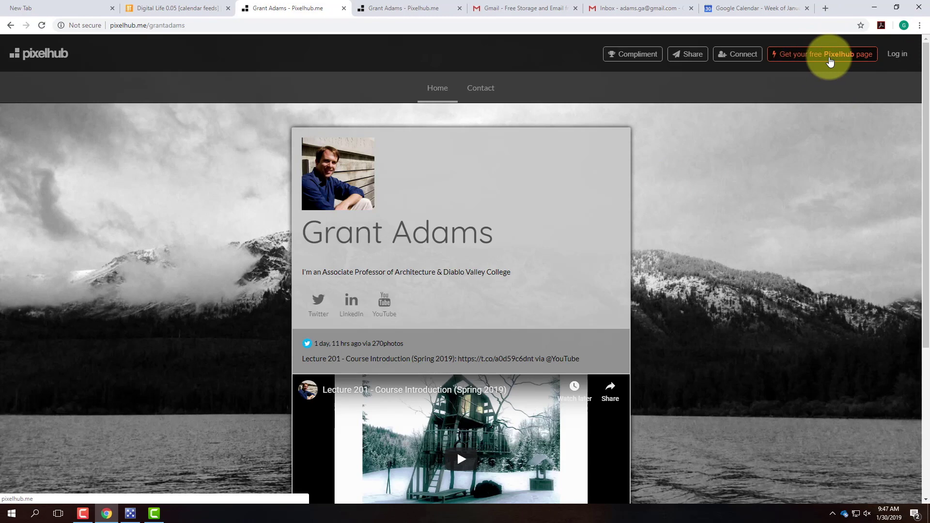
# Step: In the Pixelhub editor, make the Home menu name editable and open the profile header's Cover settings
pyautogui.click(414, 7)
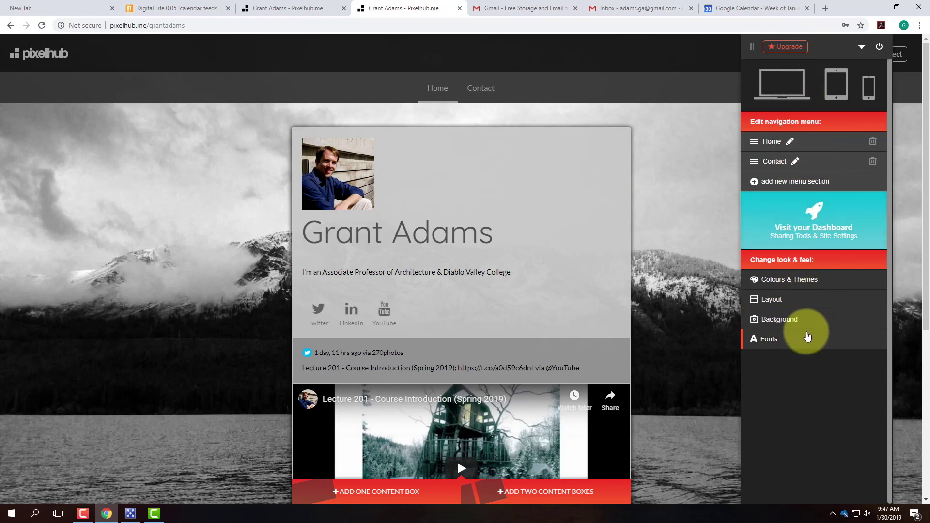
pyautogui.click(779, 145)
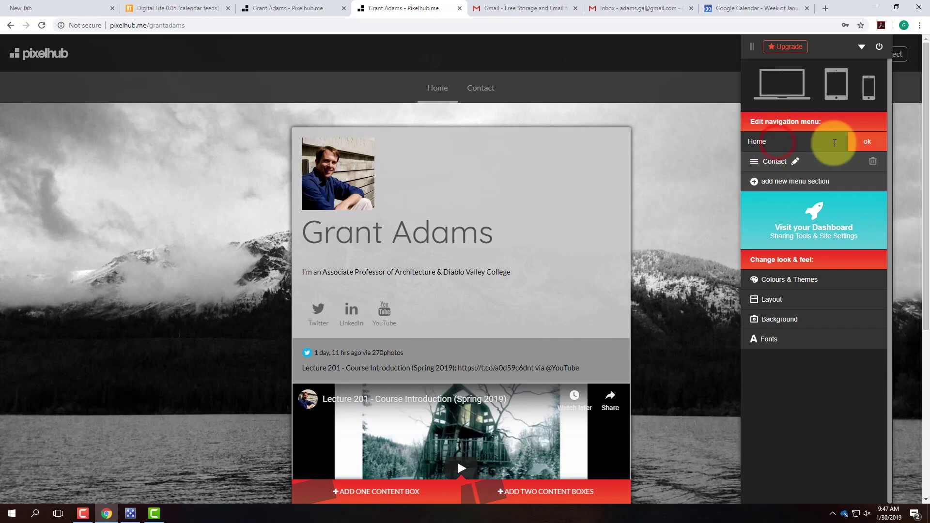
pyautogui.click(468, 221)
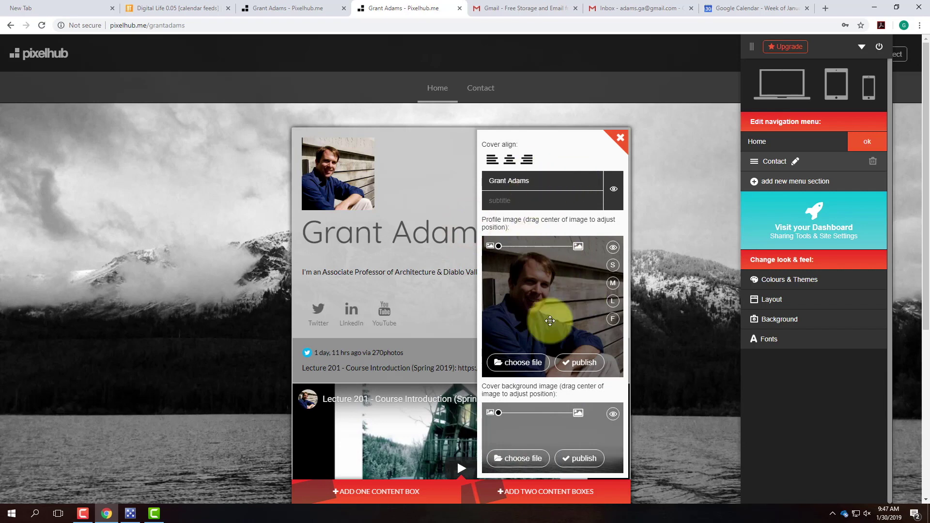
pyautogui.click(620, 138)
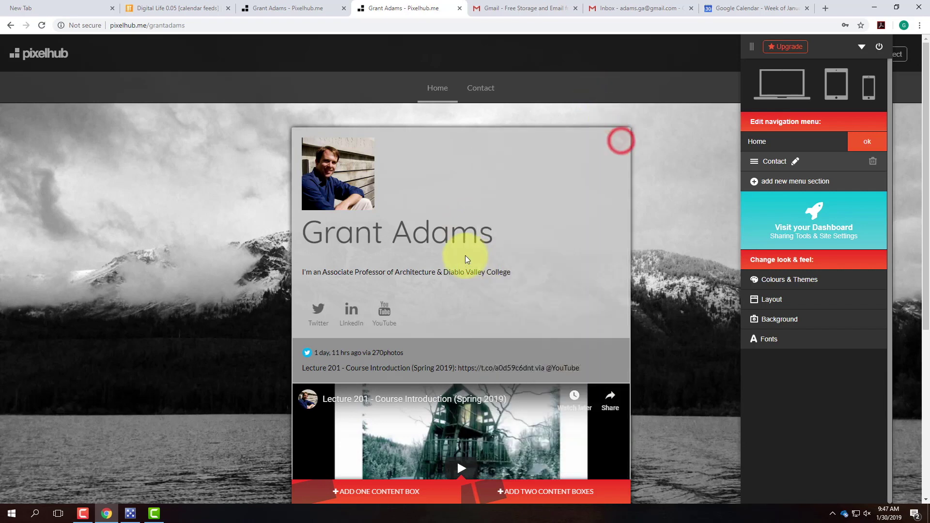
pyautogui.click(470, 238)
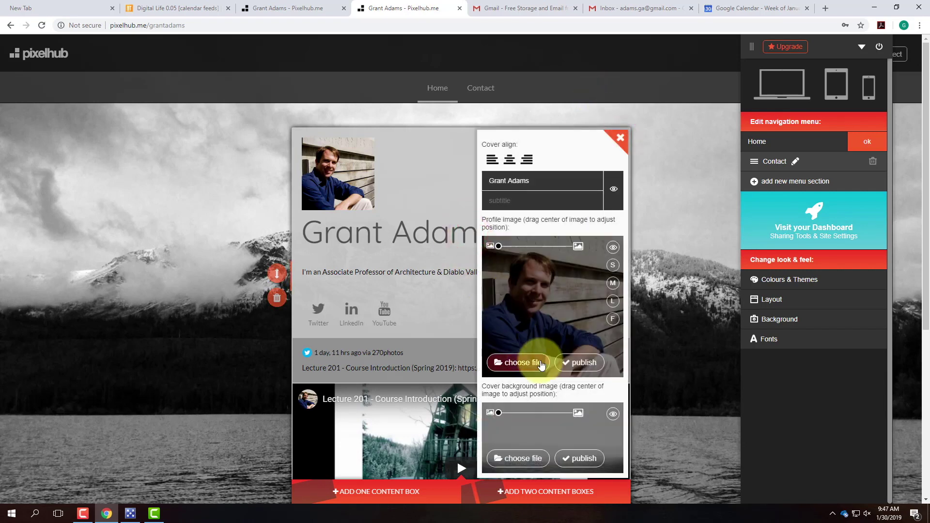
# Step: Select the cover title text, then close the Cover panel to save its settings
pyautogui.scroll(-3, 538, 376)
pyautogui.scroll(-2, 542, 383)
pyautogui.scroll(2, 542, 382)
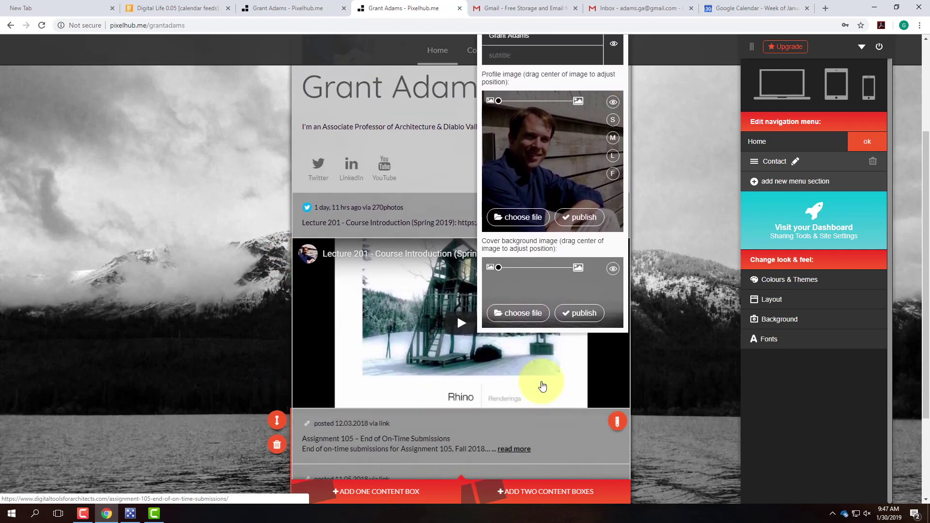
pyautogui.scroll(3, 561, 262)
pyautogui.moveTo(535, 181); pyautogui.dragTo(494, 181)
pyautogui.tripleClick(530, 182)
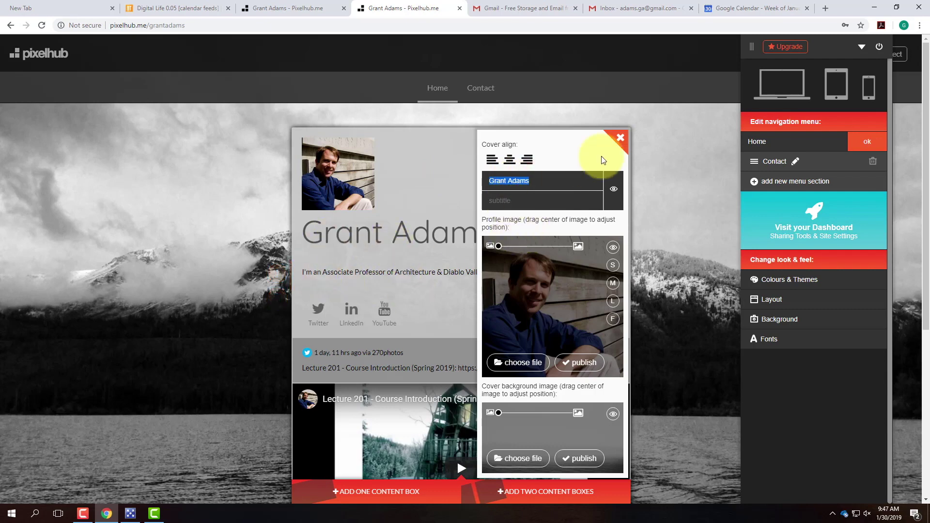
pyautogui.click(621, 137)
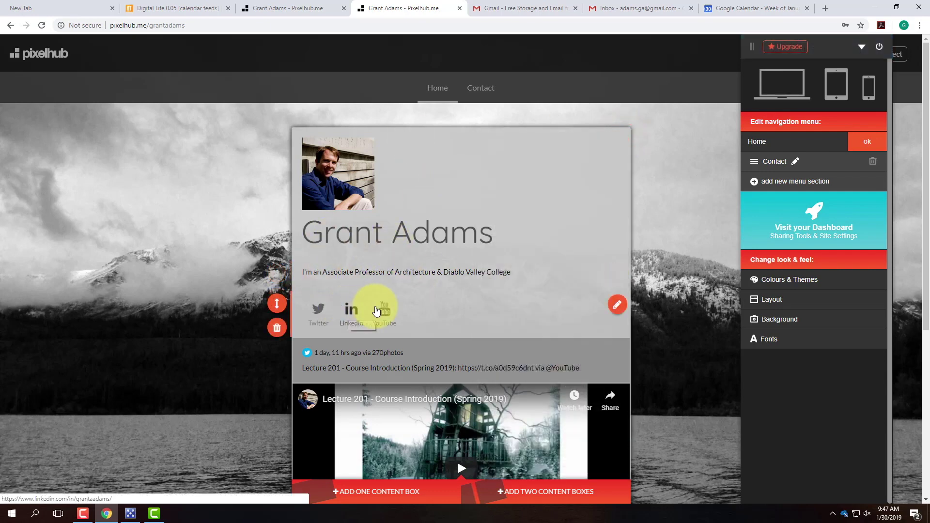
# Step: Open the social links settings, start adding a website link, then open a new Chrome tab
pyautogui.click(618, 305)
pyautogui.click(546, 327)
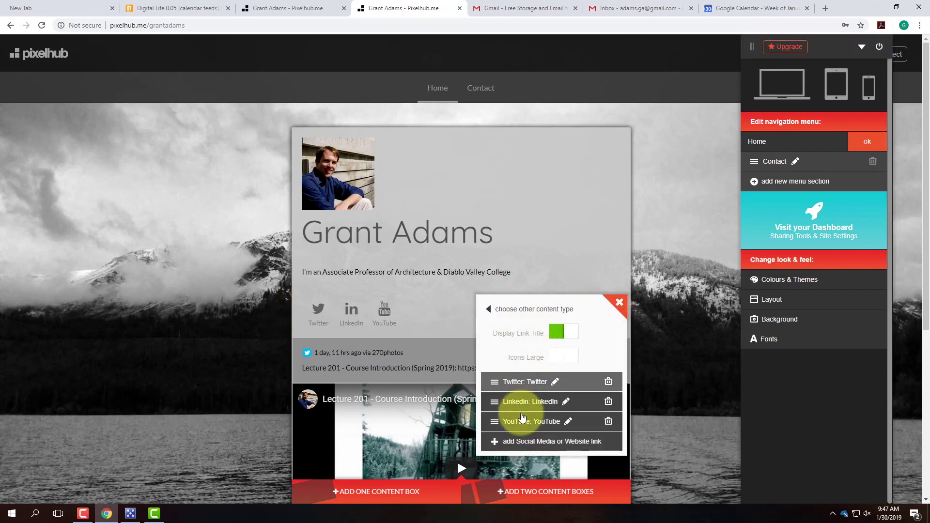
pyautogui.click(548, 443)
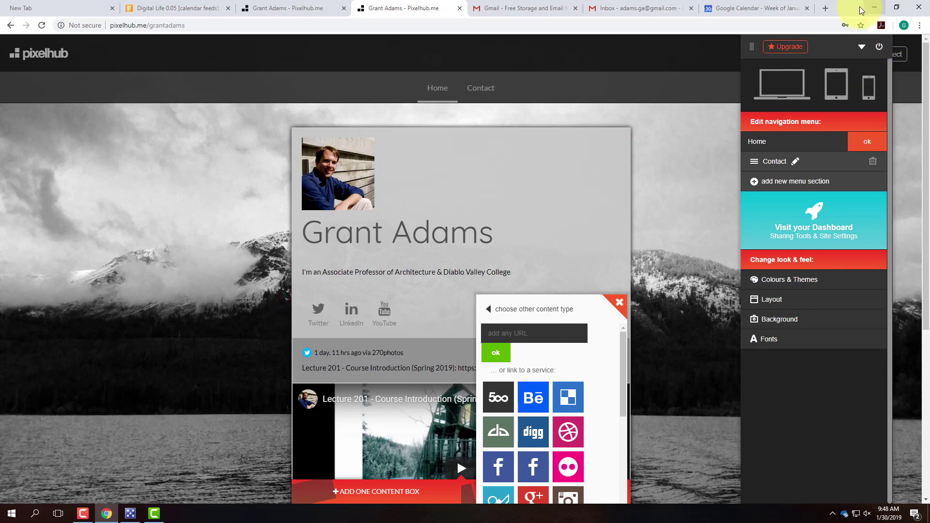
pyautogui.click(827, 8)
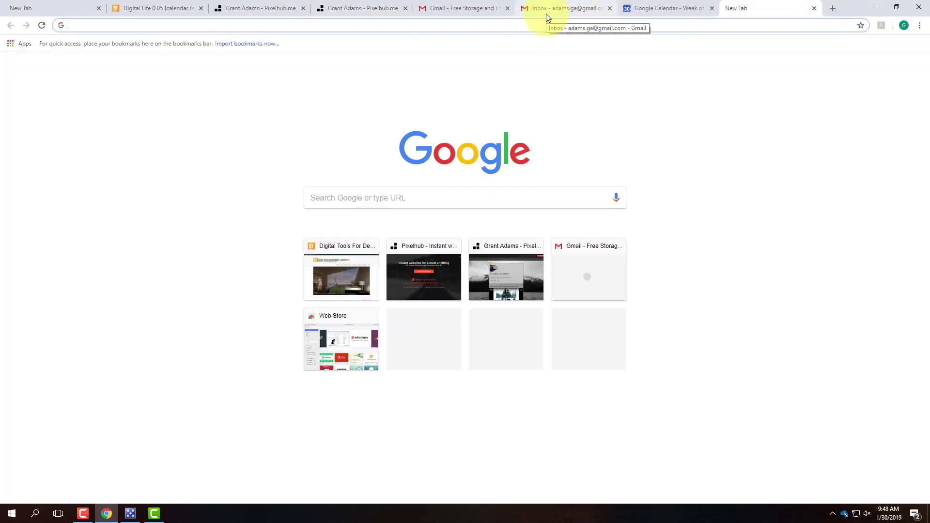
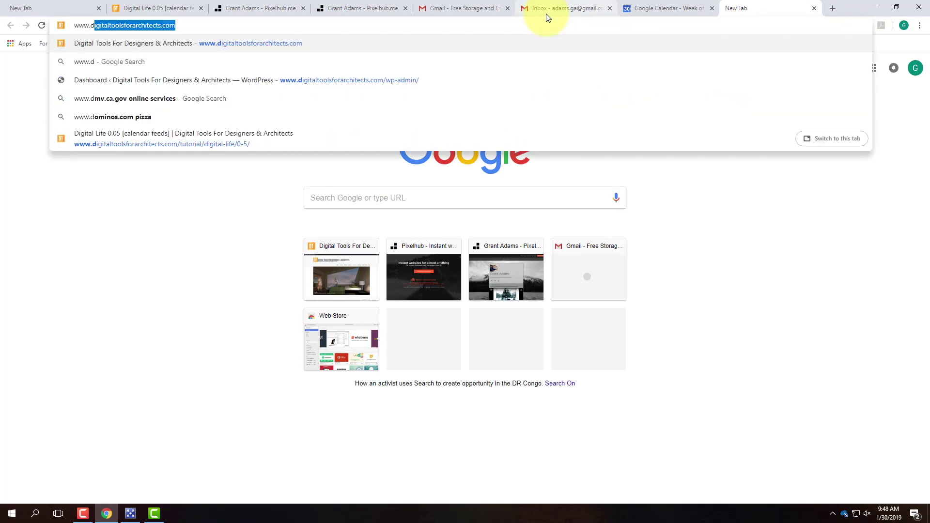
# Step: In a new tab, load the Digital Tools site's /author/ archive page for your account
pyautogui.press('Right')
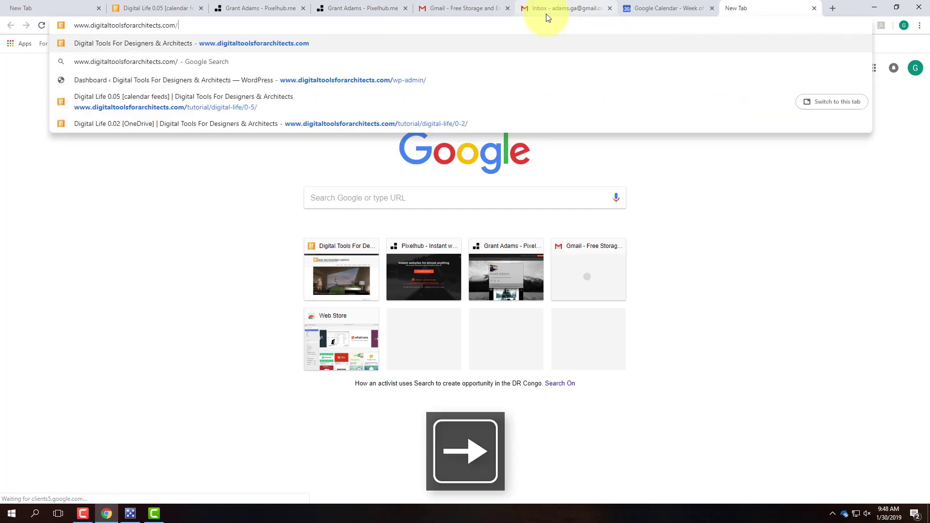
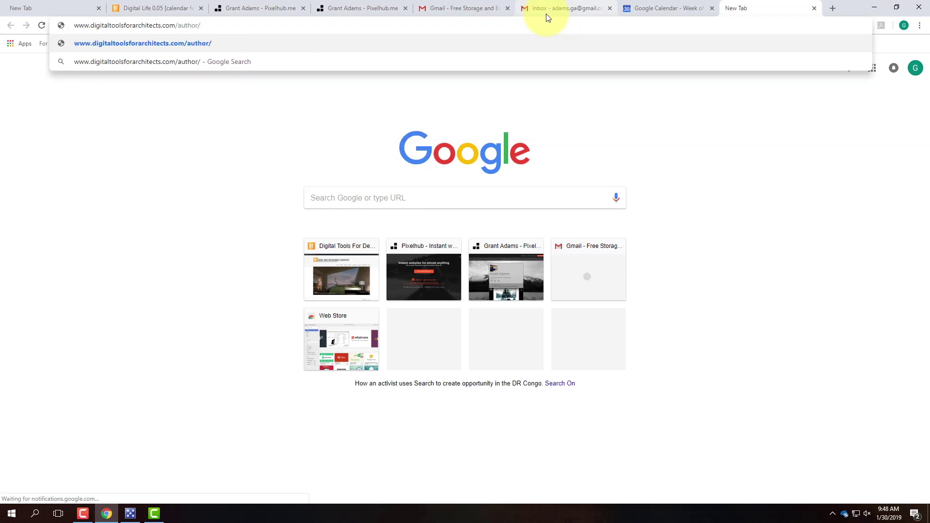
pyautogui.press('BackSpace')
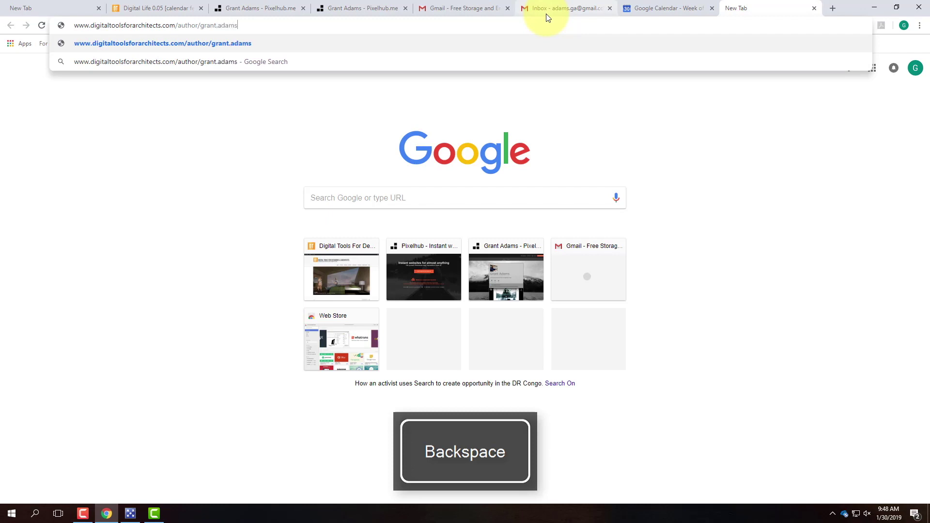
pyautogui.press('Return')
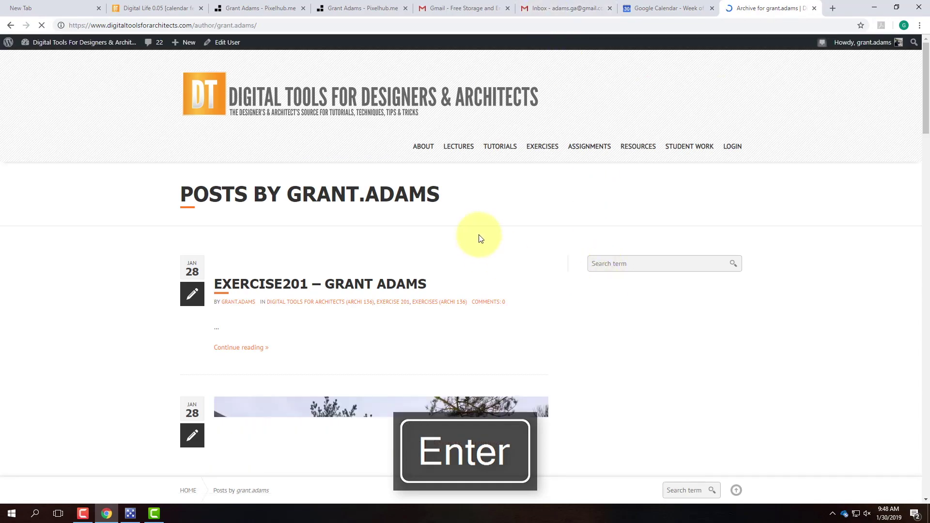
pyautogui.scroll(-9, 480, 239)
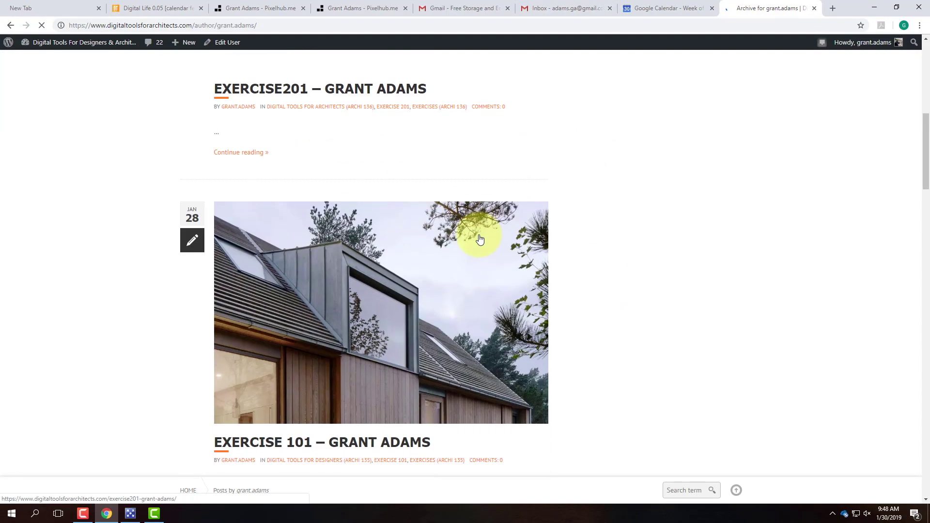
pyautogui.scroll(-5, 480, 239)
pyautogui.scroll(14, 480, 238)
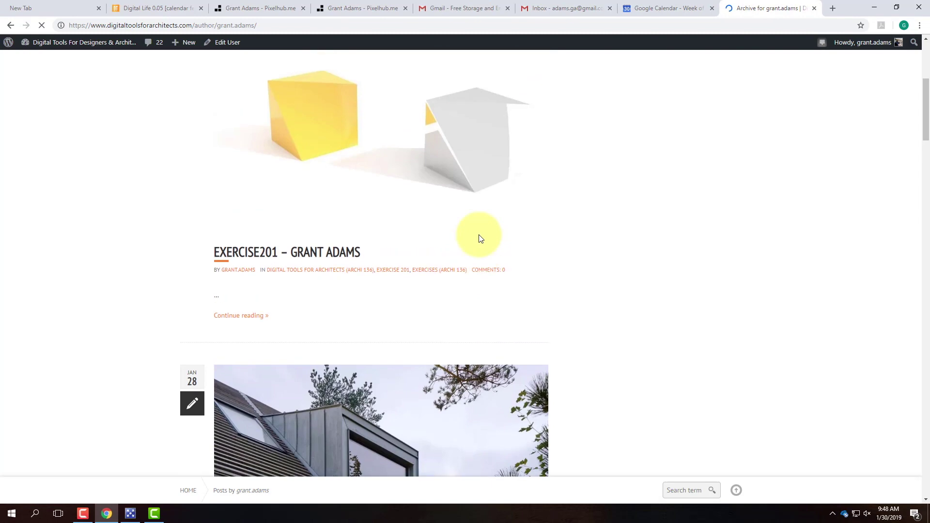
# Step: Copy the author archive's web address and go back to Pixelhub's new-link URL field
pyautogui.click(283, 23)
pyautogui.rightClick(206, 27)
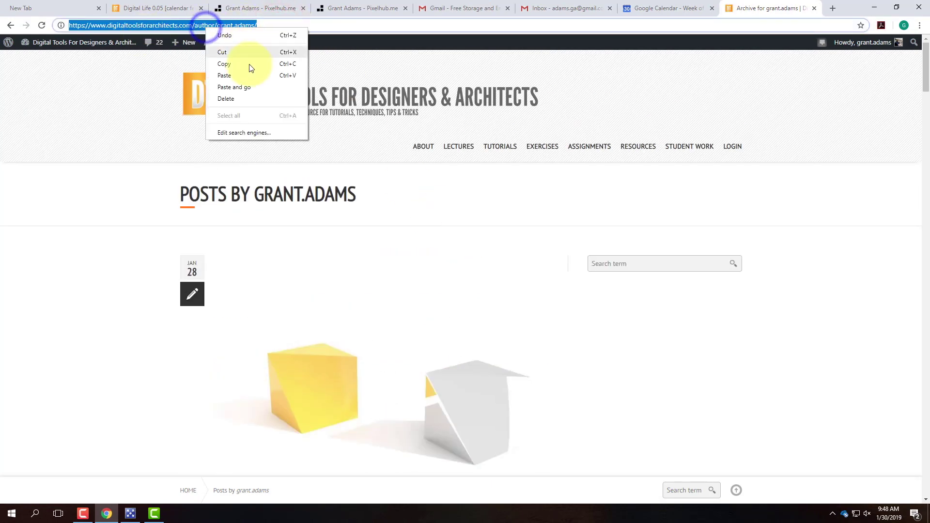
pyautogui.click(249, 63)
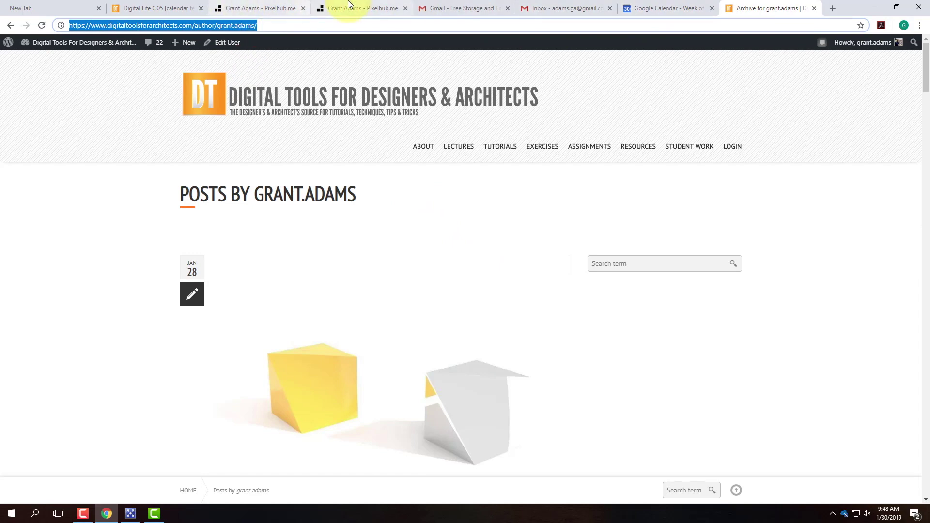
pyautogui.click(347, 7)
pyautogui.click(501, 336)
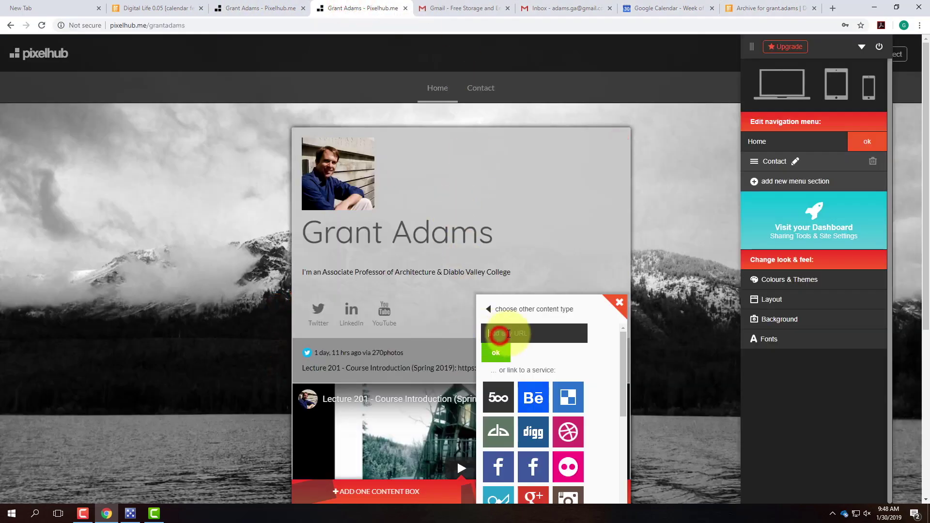
# Step: Paste the archive URL as a new Pixelhub link, title it DTFA, and save it
pyautogui.hotkey('ctrl', 'v')
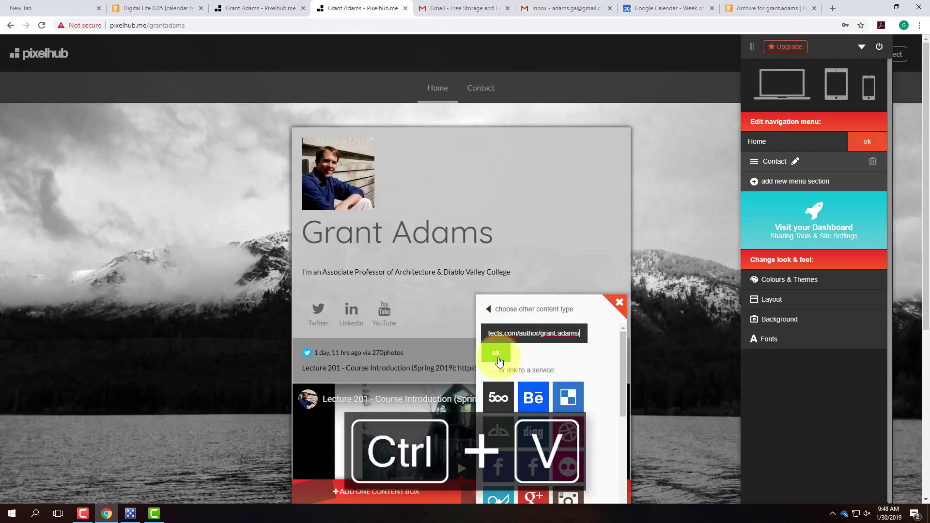
pyautogui.click(499, 355)
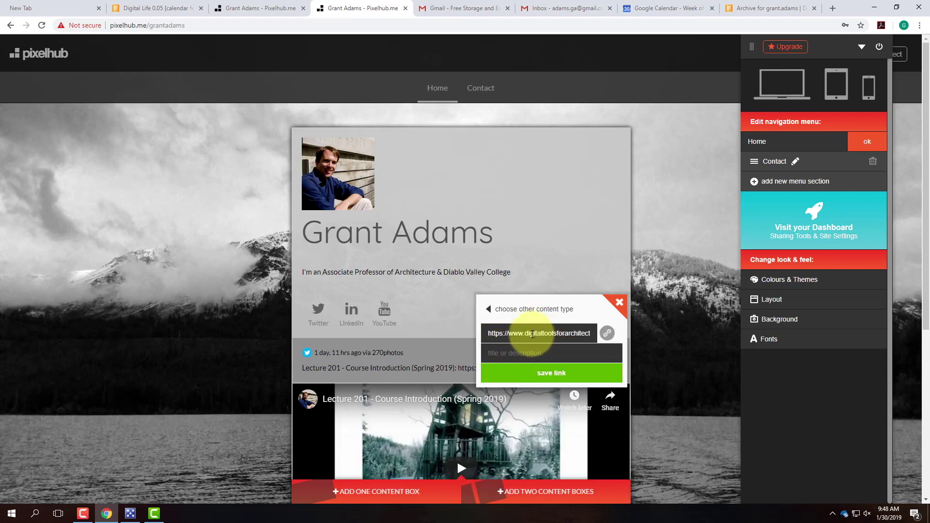
pyautogui.click(525, 353)
pyautogui.write('DTFA')
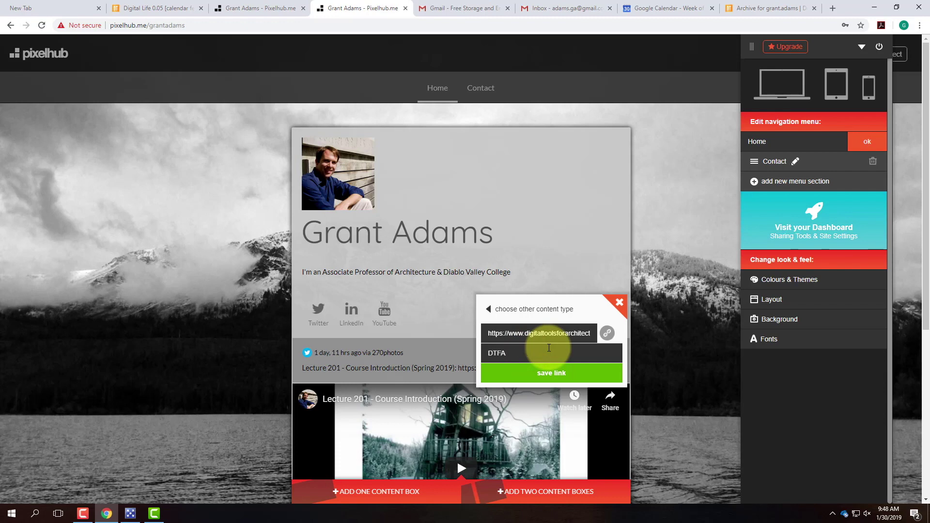
pyautogui.click(545, 376)
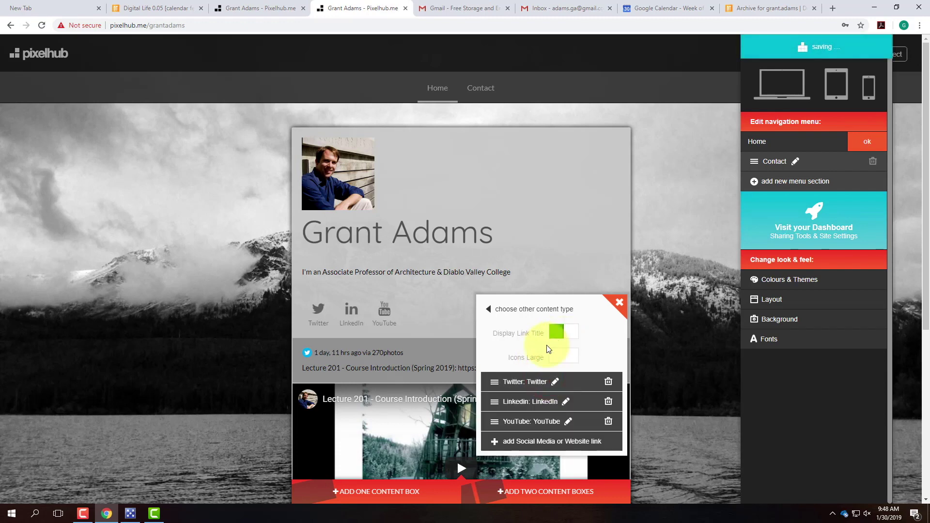
# Step: Close the social links settings and check the profile for the new DTFA link
pyautogui.click(616, 307)
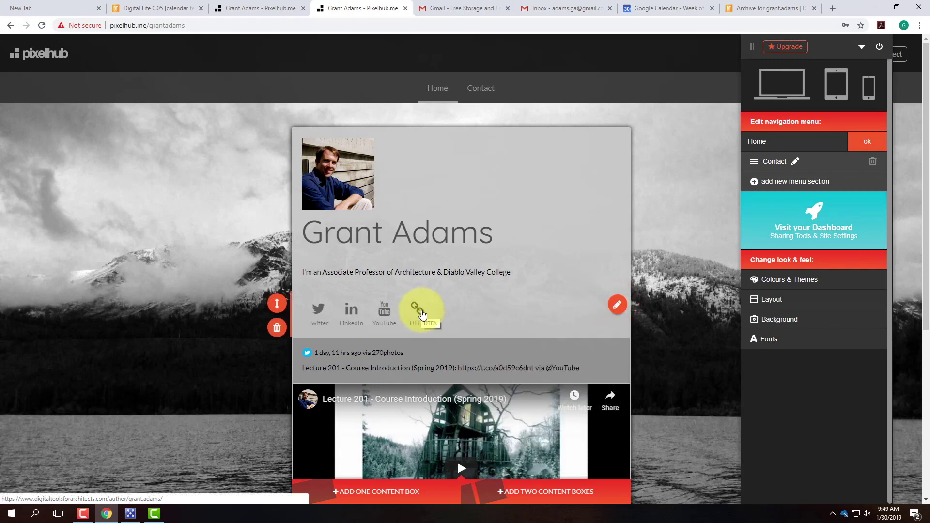
pyautogui.scroll(-1, 515, 272)
pyautogui.scroll(-3, 516, 266)
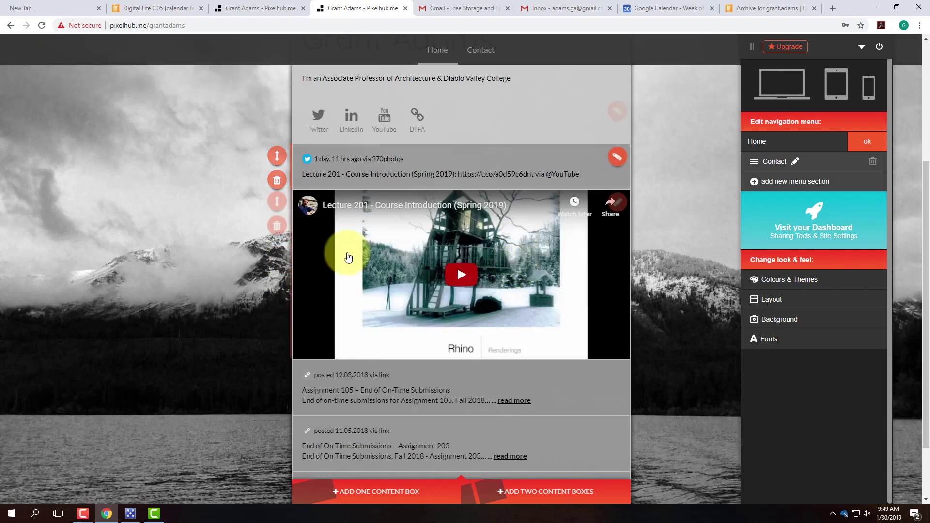
pyautogui.scroll(-2, 345, 388)
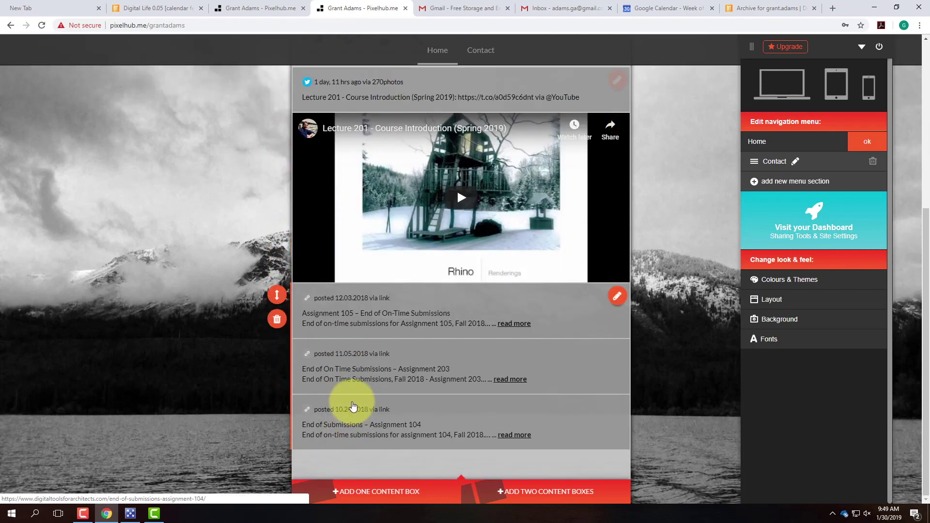
pyautogui.scroll(6, 351, 407)
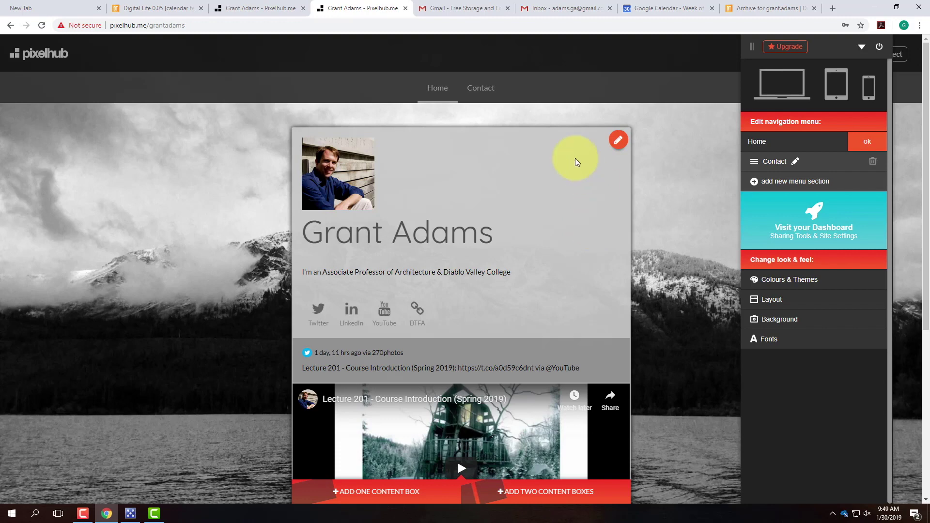
# Step: Copy the public Pixelhub profile's address and return to the Digital Life 0.05 tutorial
pyautogui.click(272, 8)
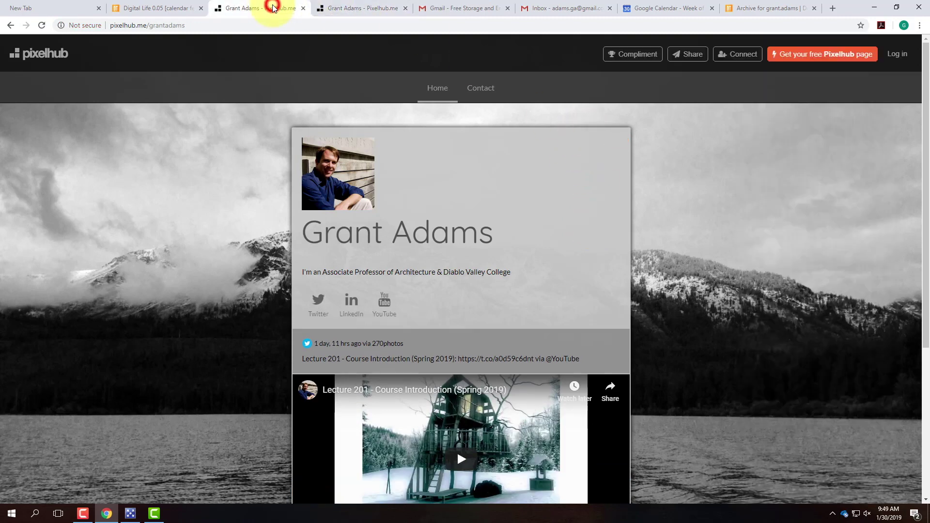
pyautogui.click(191, 26)
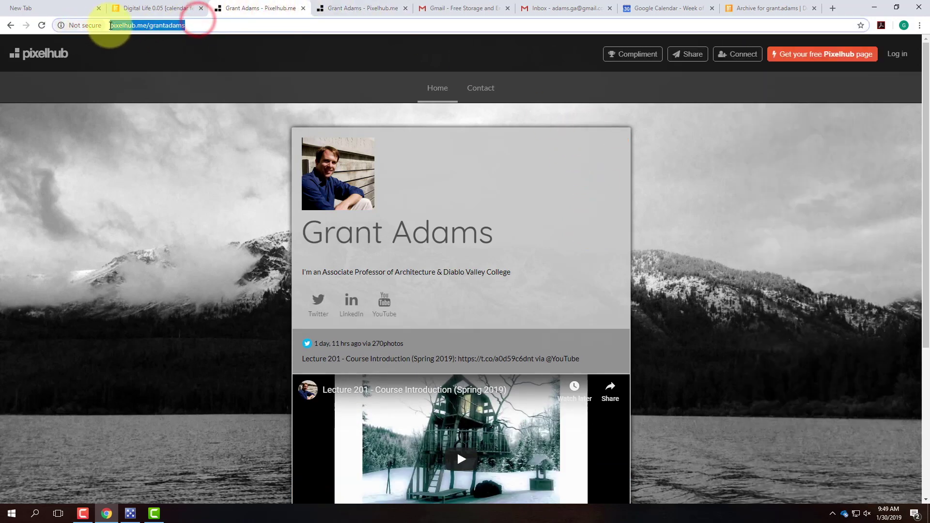
pyautogui.rightClick(178, 22)
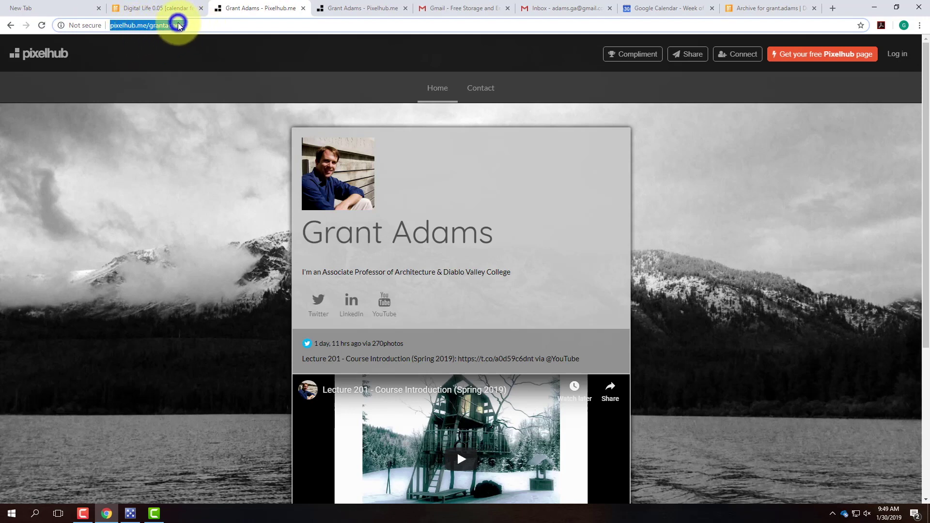
pyautogui.click(205, 62)
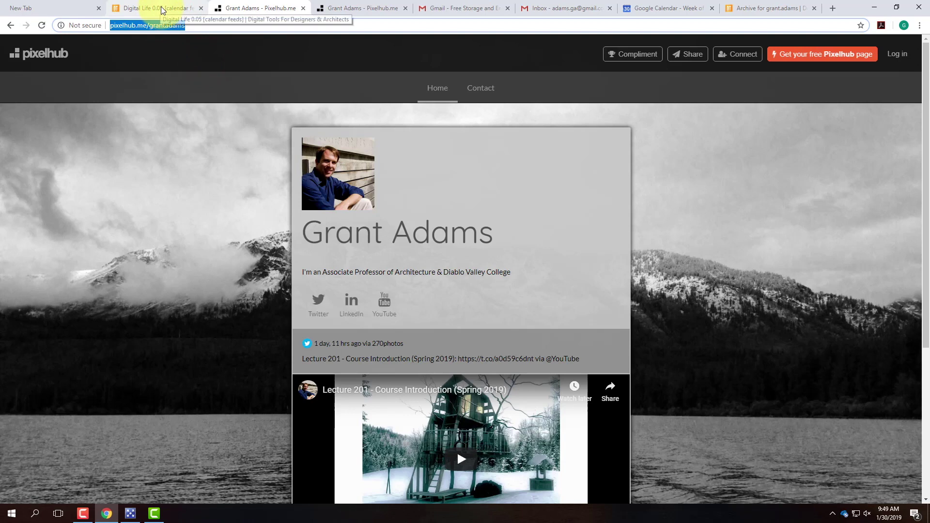
pyautogui.click(162, 8)
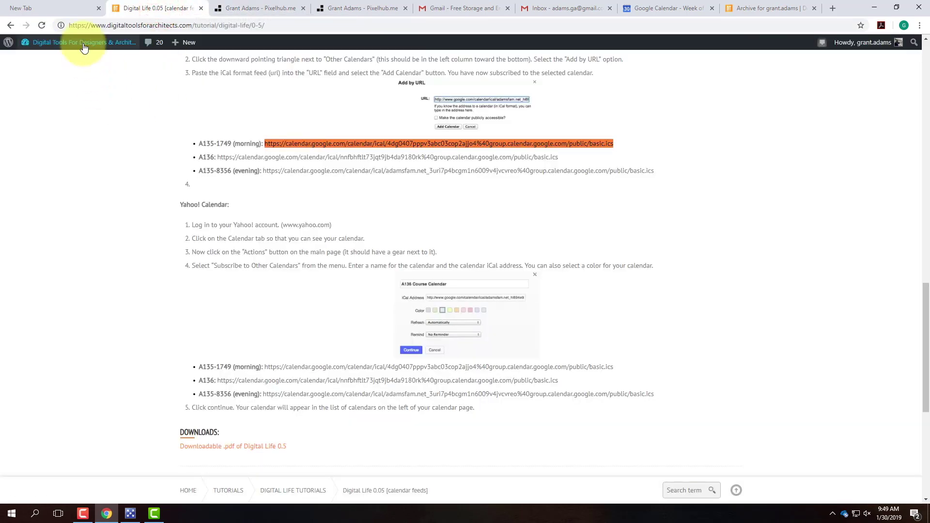
# Step: Replace the WordPress profile's Website field with the copied Pixelhub profile address
pyautogui.moveTo(72, 42)
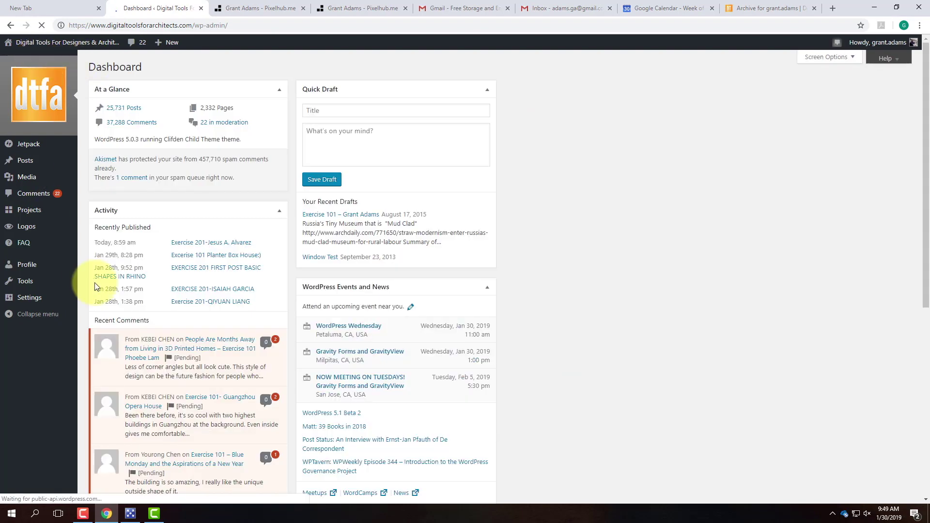
pyautogui.click(32, 268)
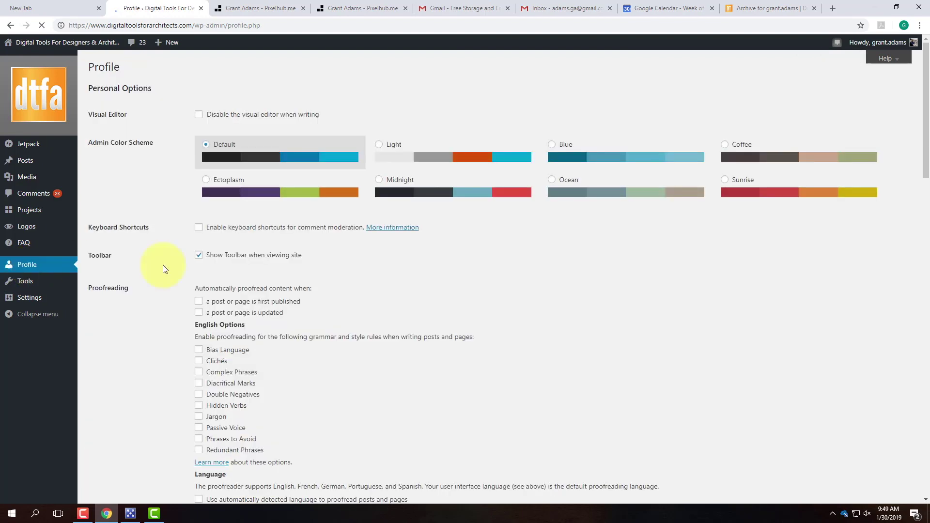
pyautogui.scroll(-7, 252, 266)
pyautogui.scroll(-7, 335, 273)
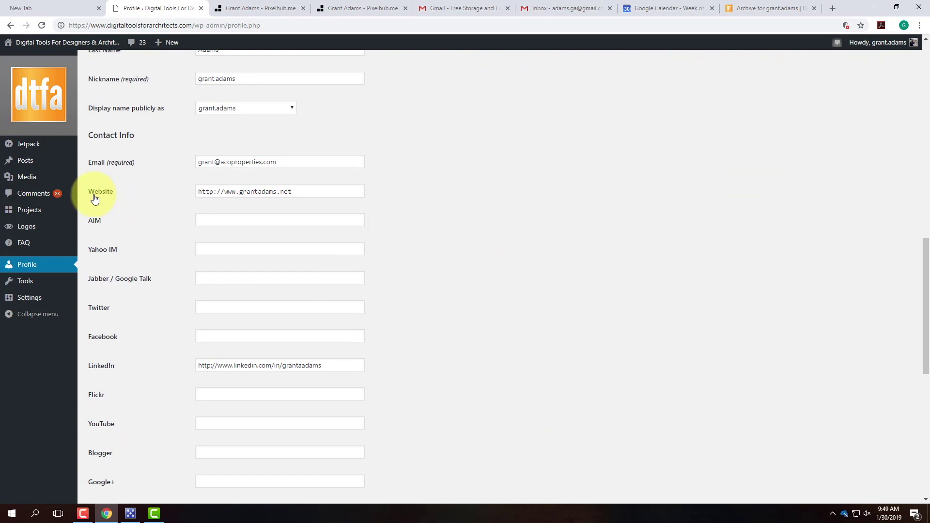
pyautogui.tripleClick(312, 191)
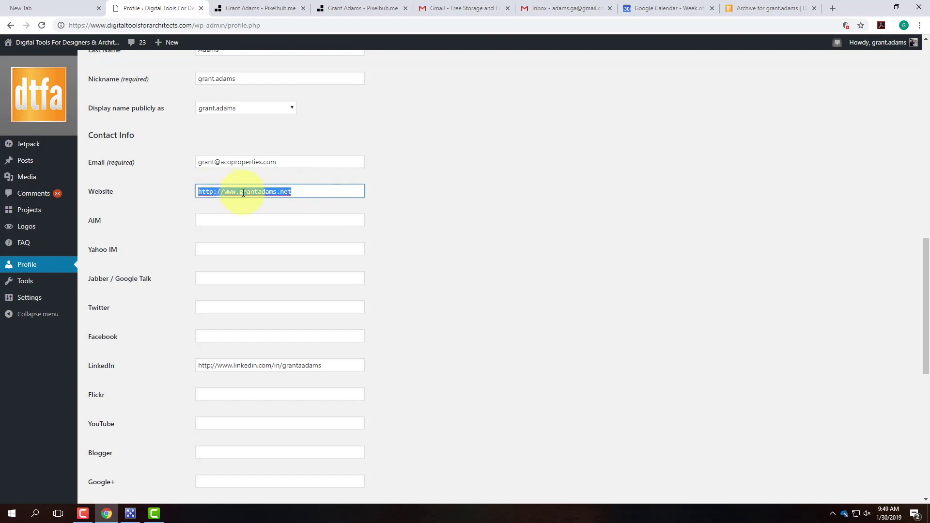
pyautogui.hotkey('ctrl', 'v')
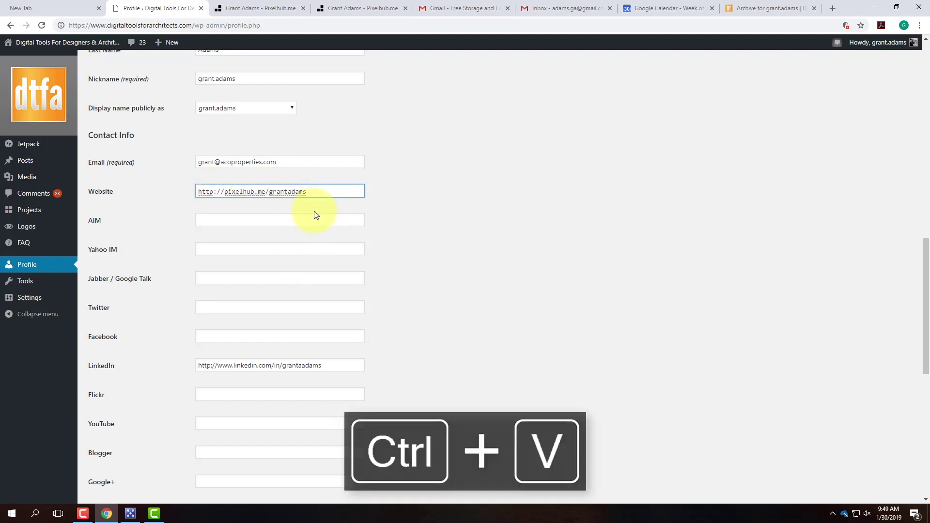
pyautogui.click(749, 8)
pyautogui.scroll(-3, 344, 378)
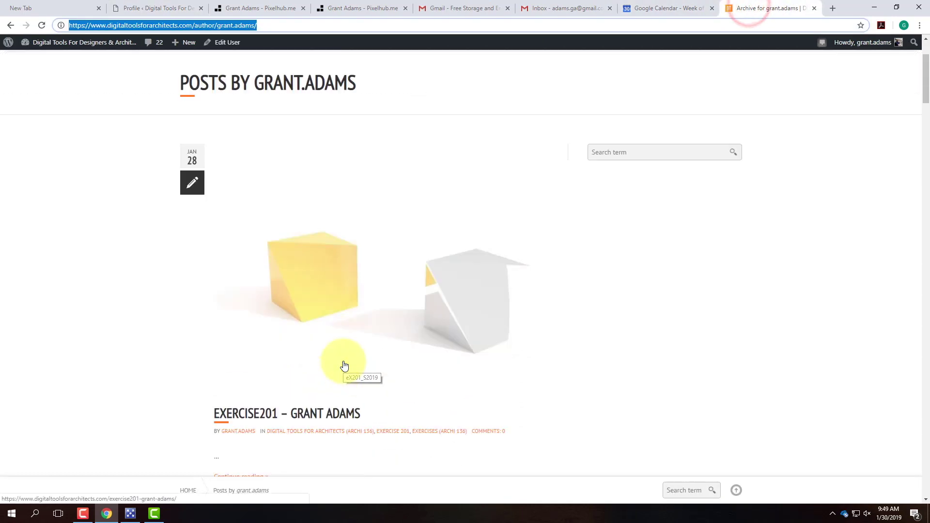
# Step: Open the EXERCISE201 post, follow the author's website link, and end on the public Pixelhub page
pyautogui.click(324, 379)
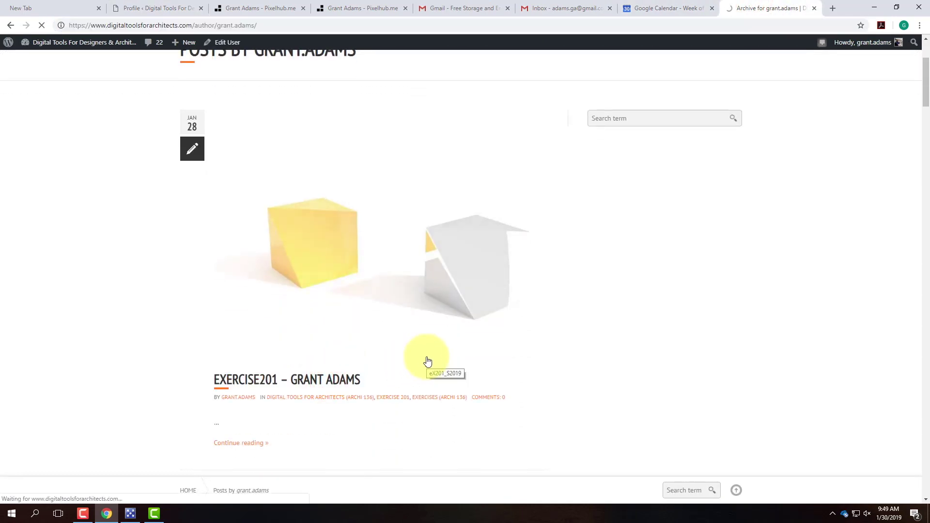
pyautogui.scroll(-2, 587, 306)
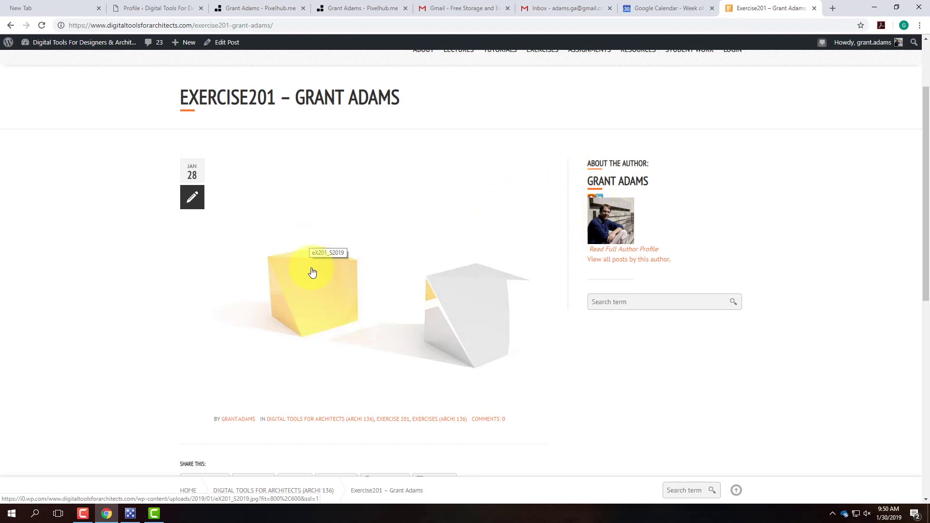
pyautogui.click(590, 198)
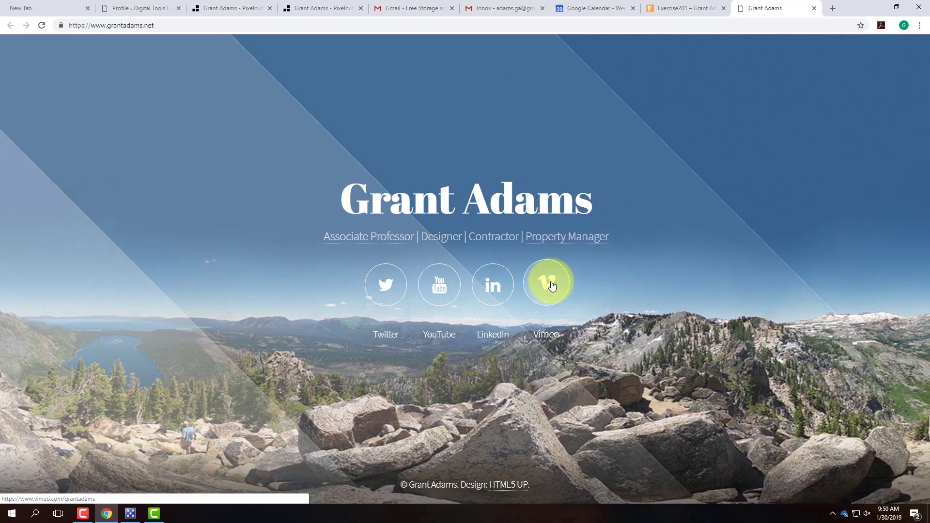
pyautogui.click(697, 8)
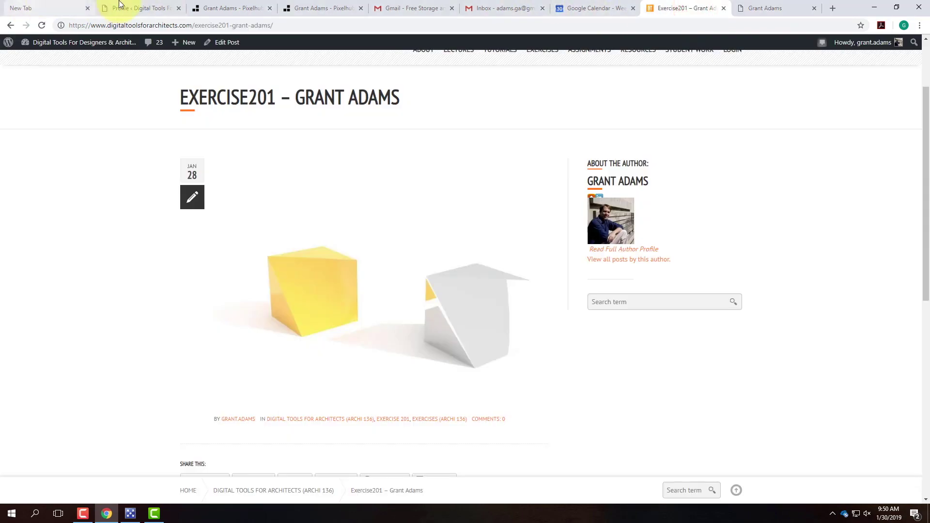
pyautogui.click(302, 8)
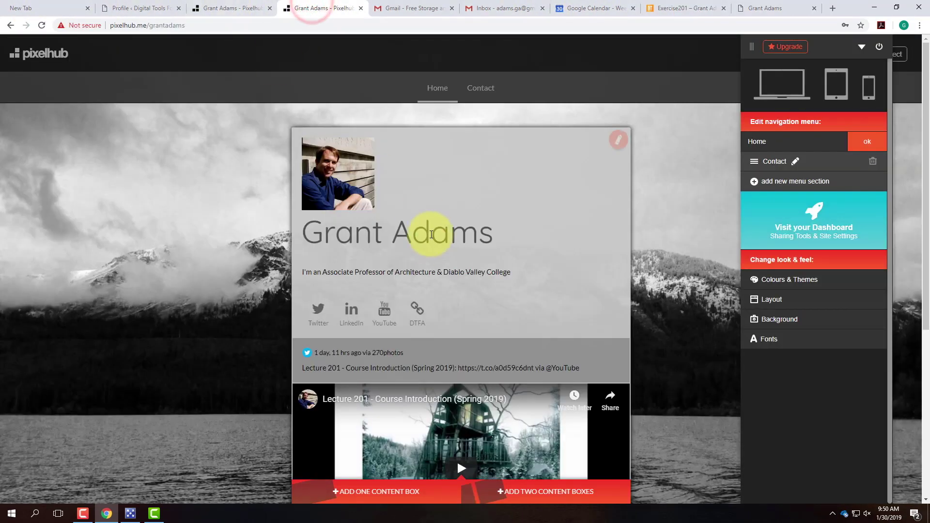
pyautogui.click(230, 8)
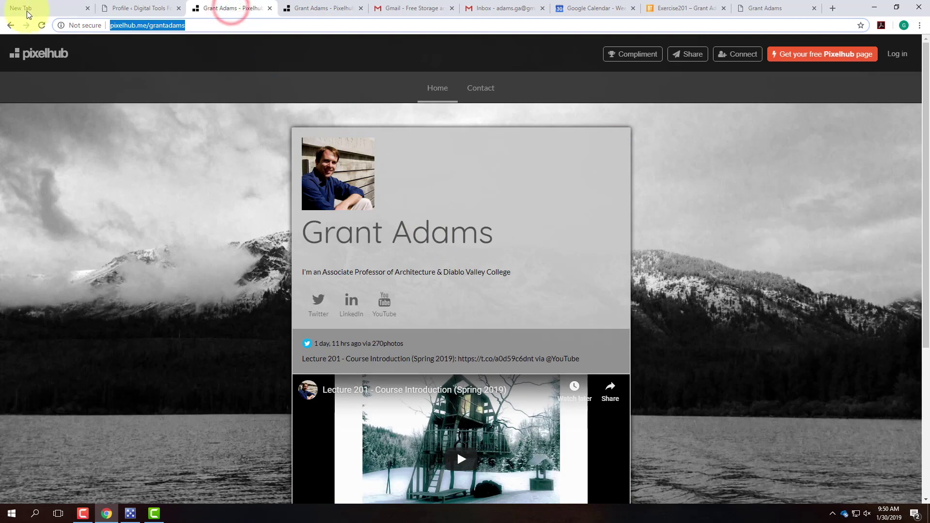
pyautogui.click(683, 8)
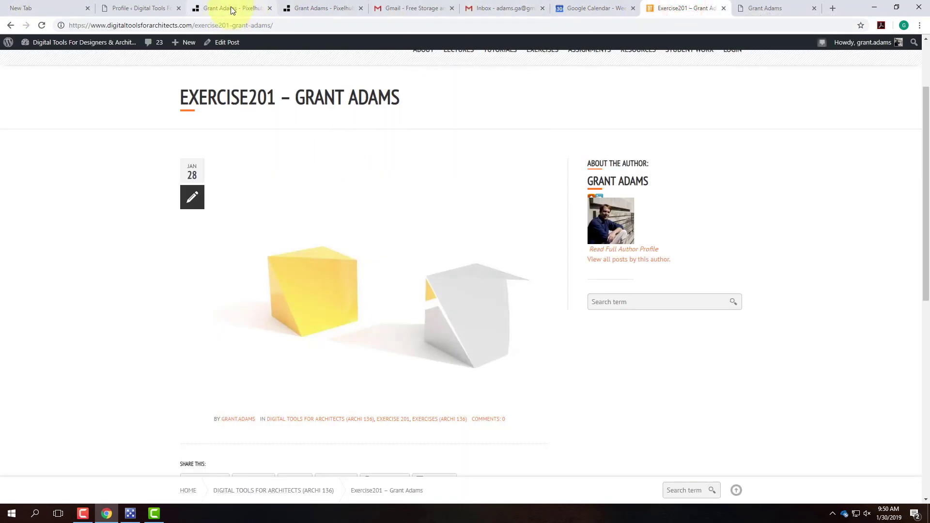
pyautogui.click(246, 8)
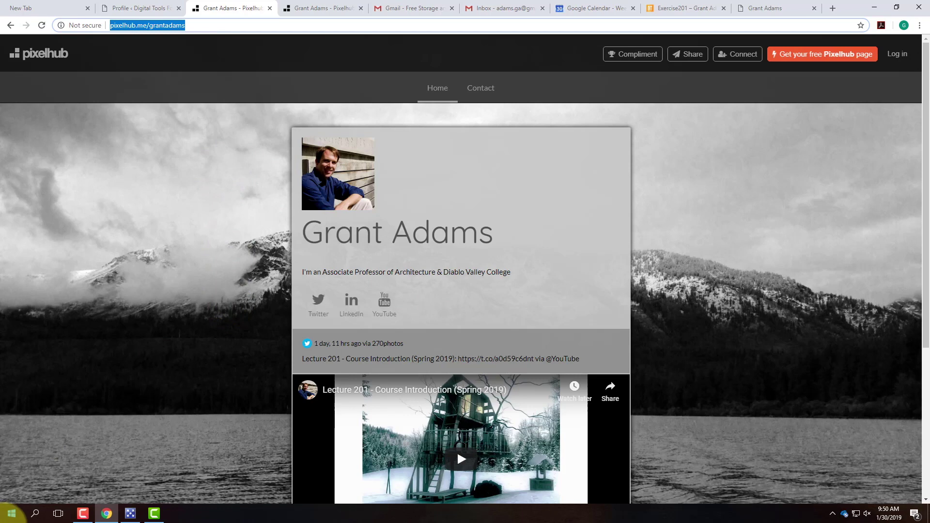
# Step: Launch Snipping Tool and drag a rectangular snip around the public Pixelhub profile page
pyautogui.click(38, 515)
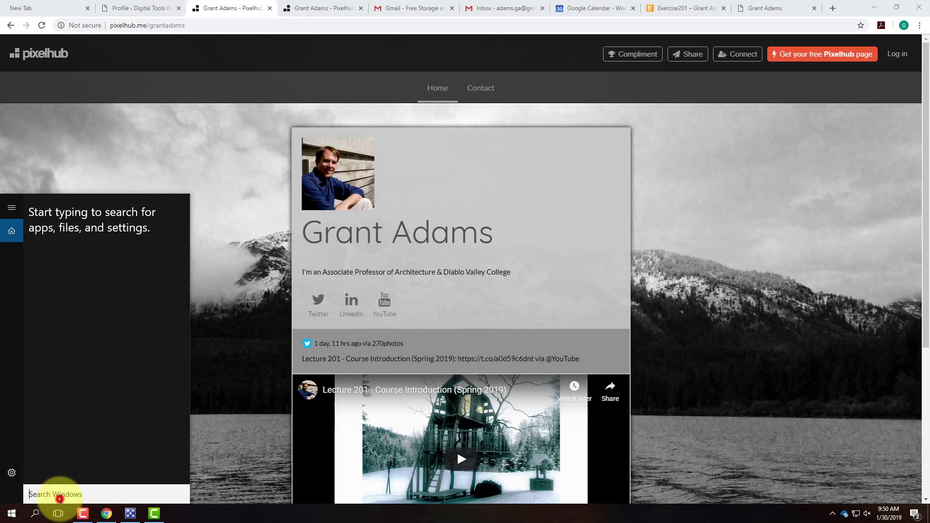
pyautogui.write('snipp')
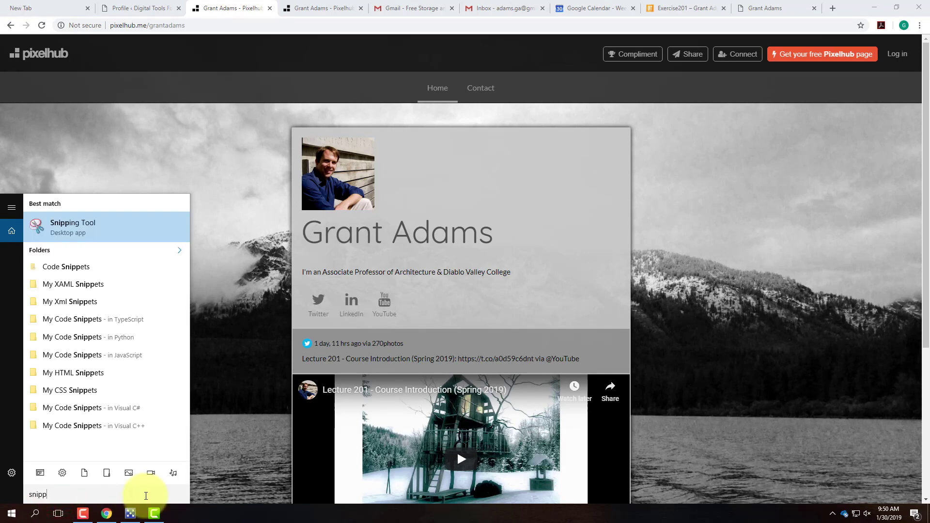
pyautogui.click(98, 226)
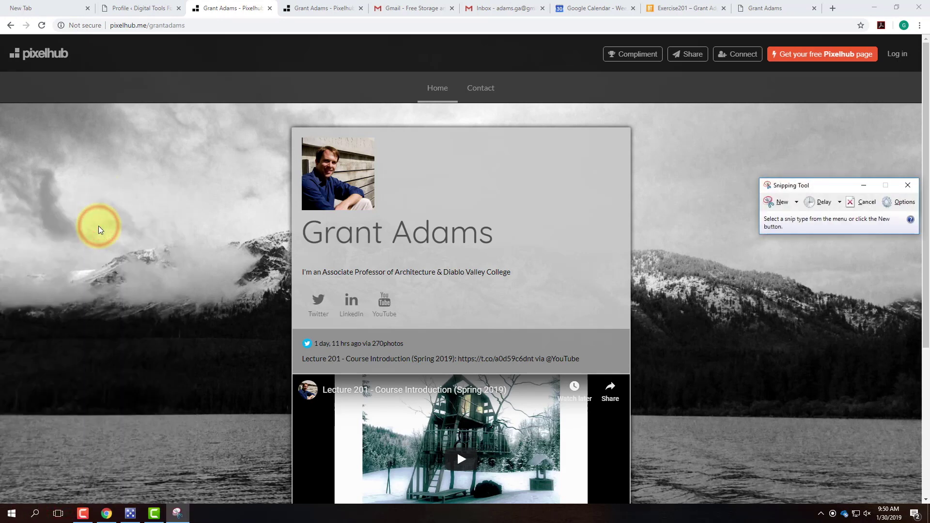
pyautogui.click(780, 204)
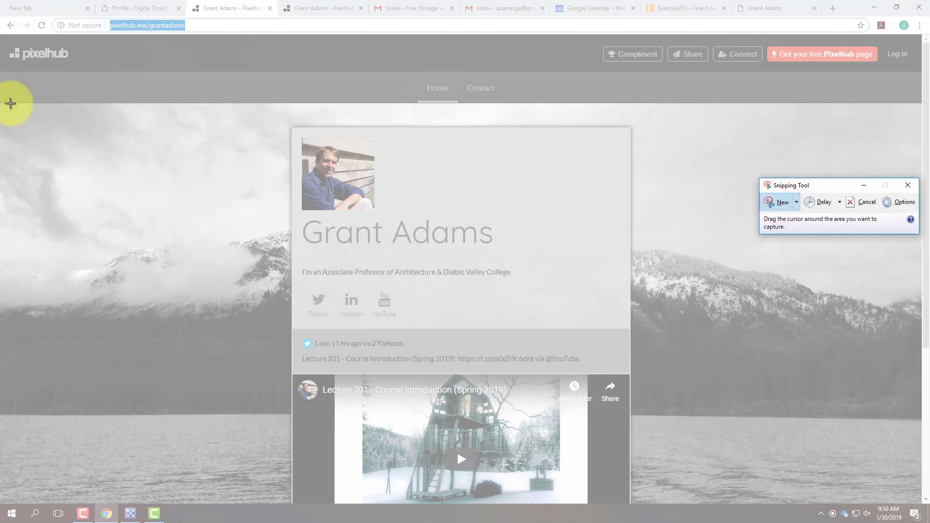
pyautogui.moveTo(42, 103); pyautogui.dragTo(888, 505)
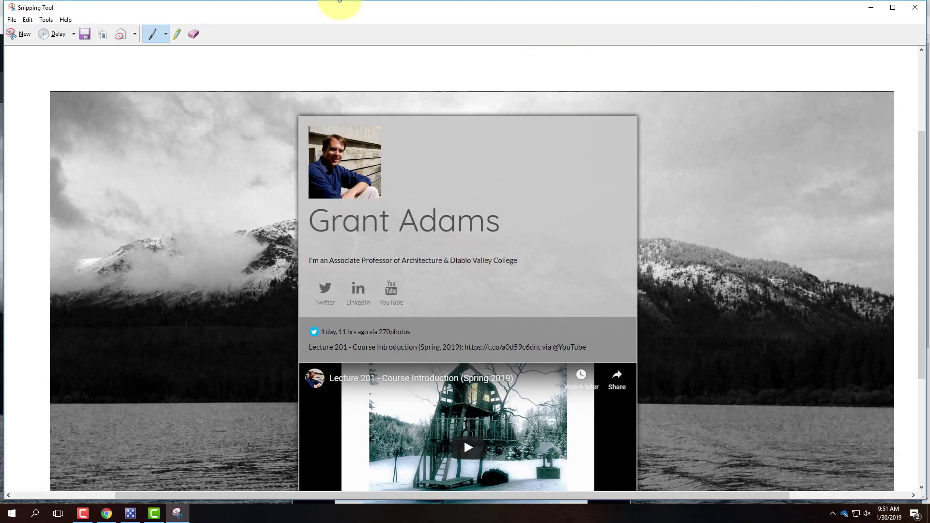
# Step: Open the snip's save dialog and go to D:\OneDrive\Live Demonstrations\Live - A135 Exercises\Ex102
pyautogui.click(86, 34)
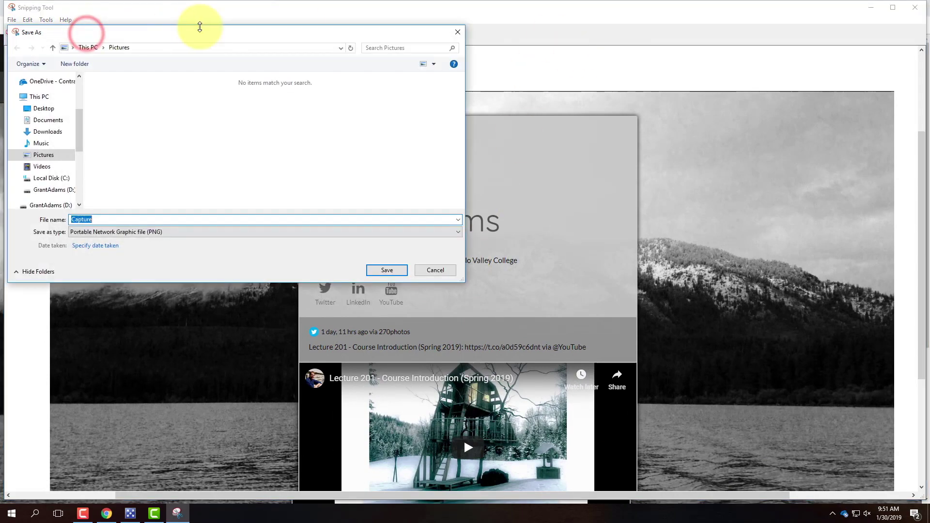
pyautogui.click(53, 207)
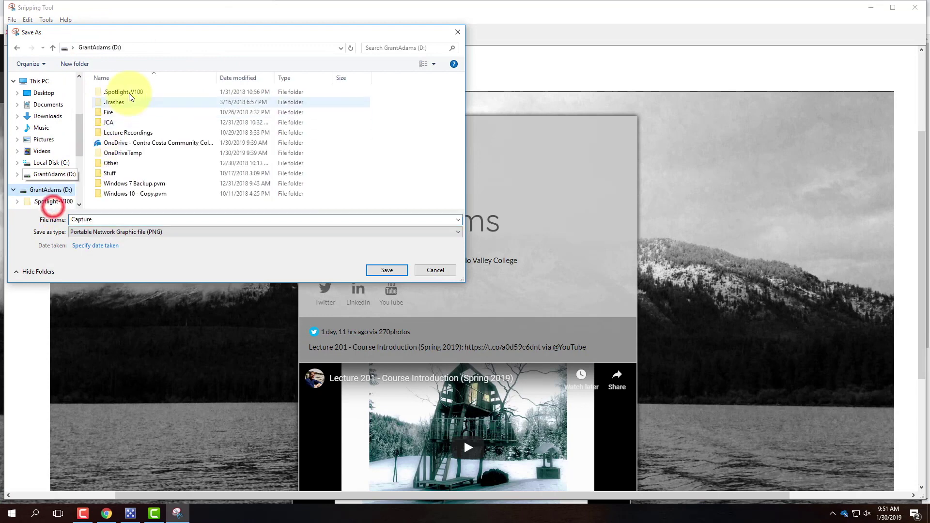
pyautogui.doubleClick(130, 144)
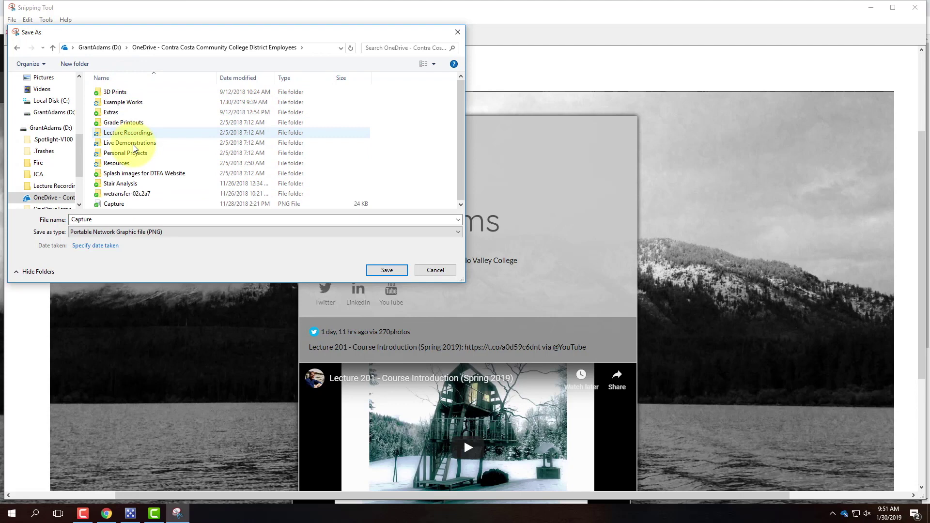
pyautogui.doubleClick(134, 144)
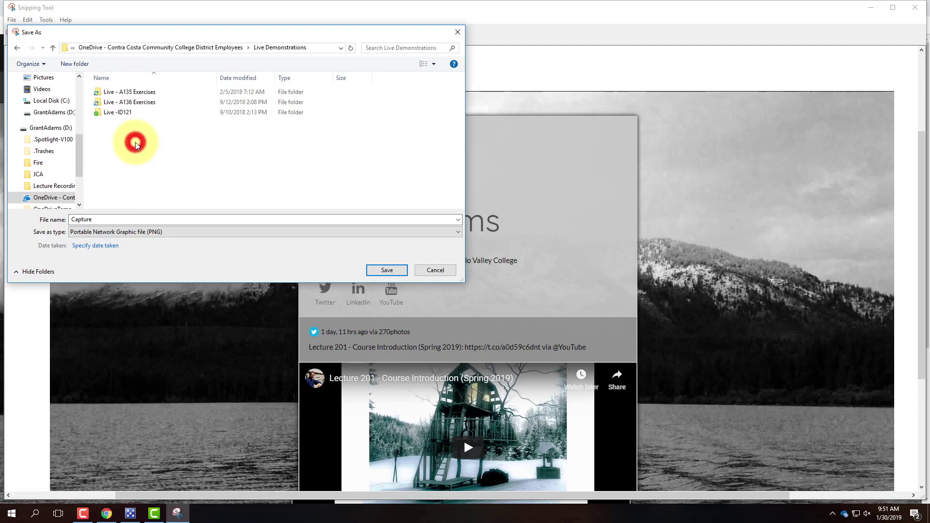
pyautogui.doubleClick(138, 93)
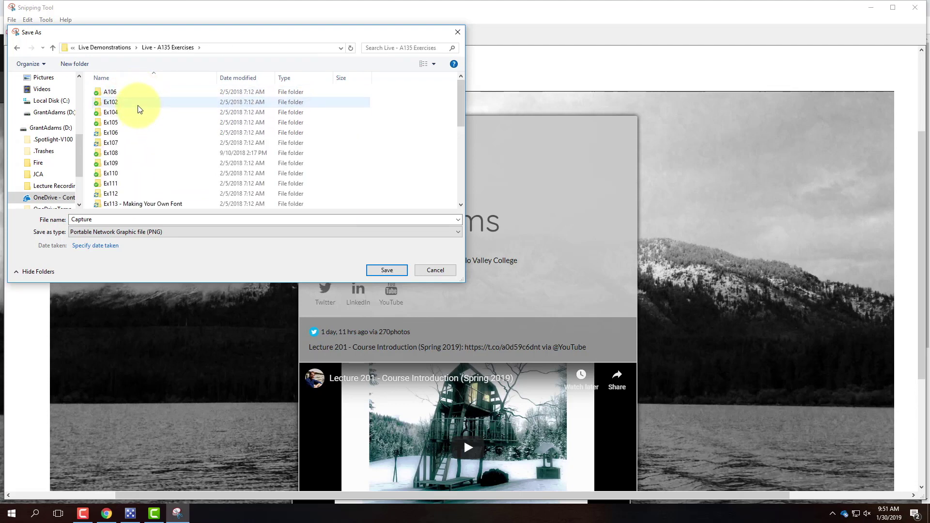
pyautogui.doubleClick(138, 102)
pyautogui.doubleClick(104, 219)
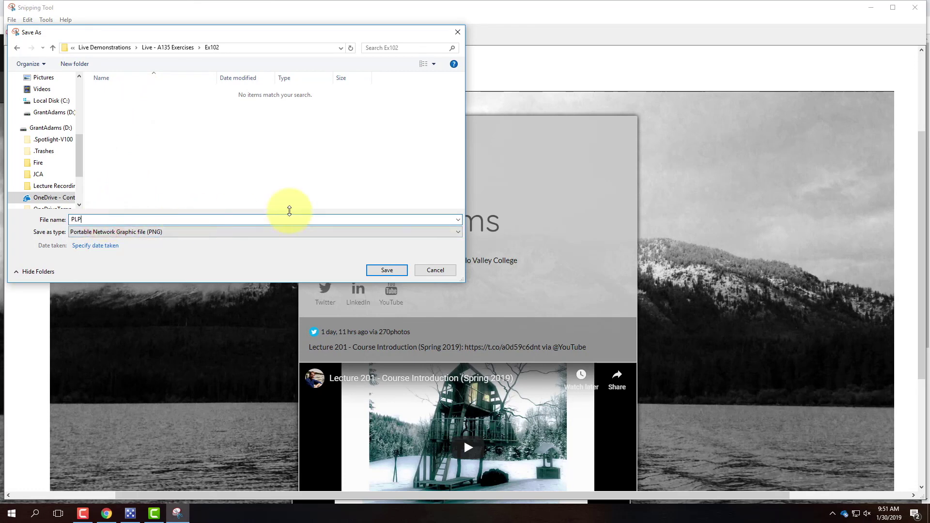
# Step: Save the snip in Ex102 under a PLP_ file name, then start a new WordPress post
pyautogui.click(381, 272)
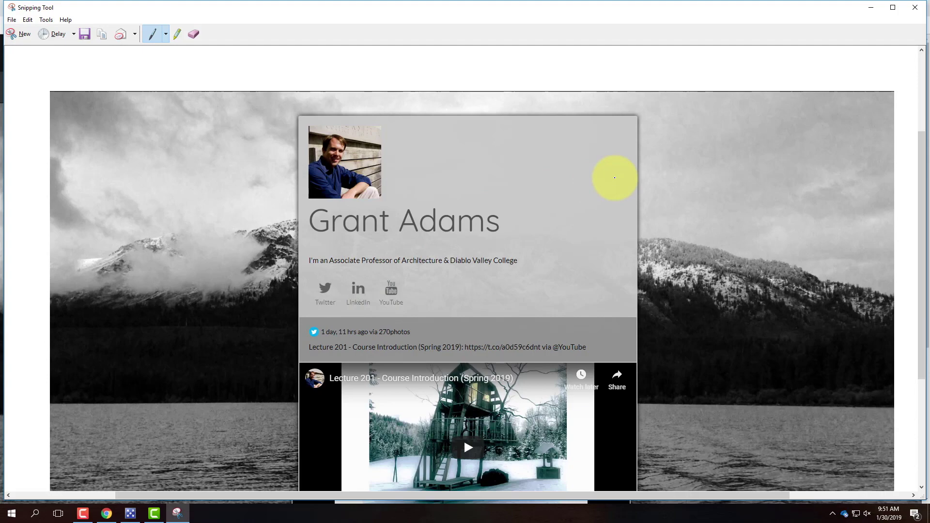
pyautogui.click(868, 8)
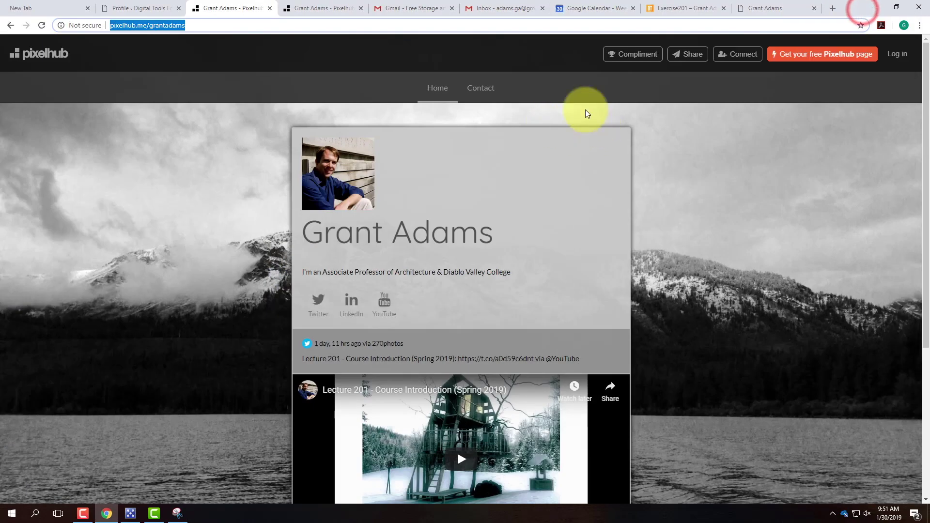
pyautogui.click(673, 10)
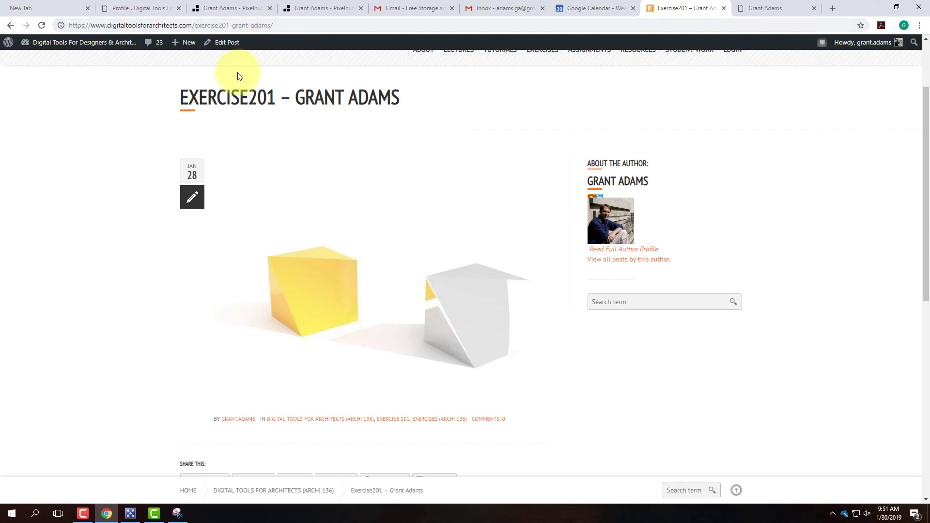
pyautogui.moveTo(187, 43)
pyautogui.click(181, 59)
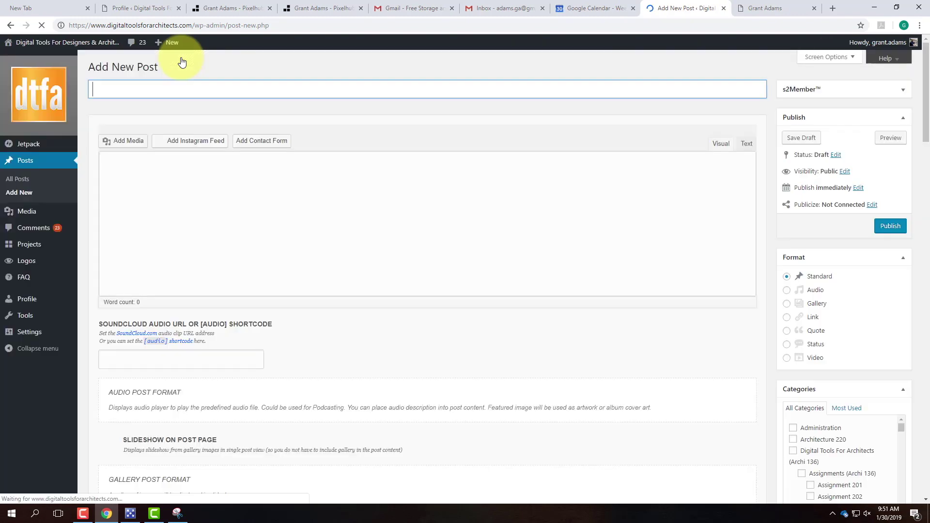
# Step: Enter Exercise 102 as the new post's title, fixing a typo along the way
pyautogui.write('Ex')
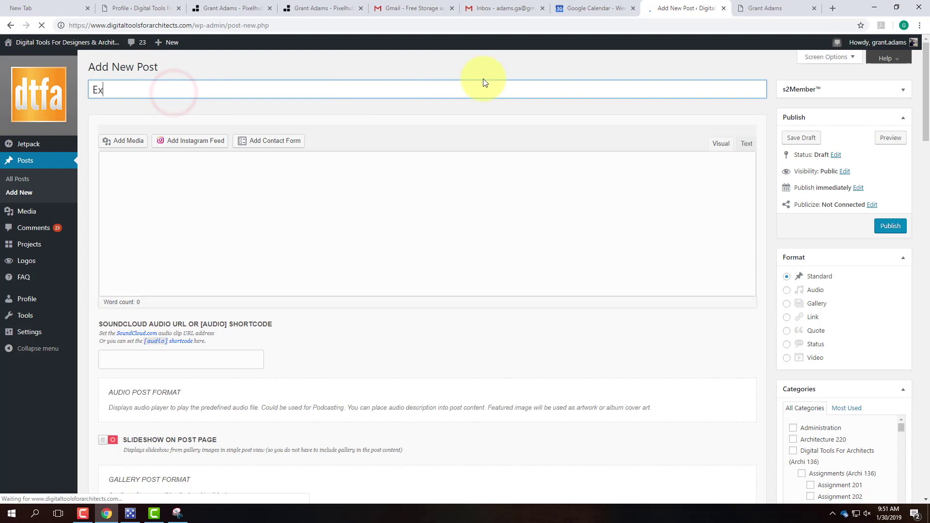
pyautogui.write('eric')
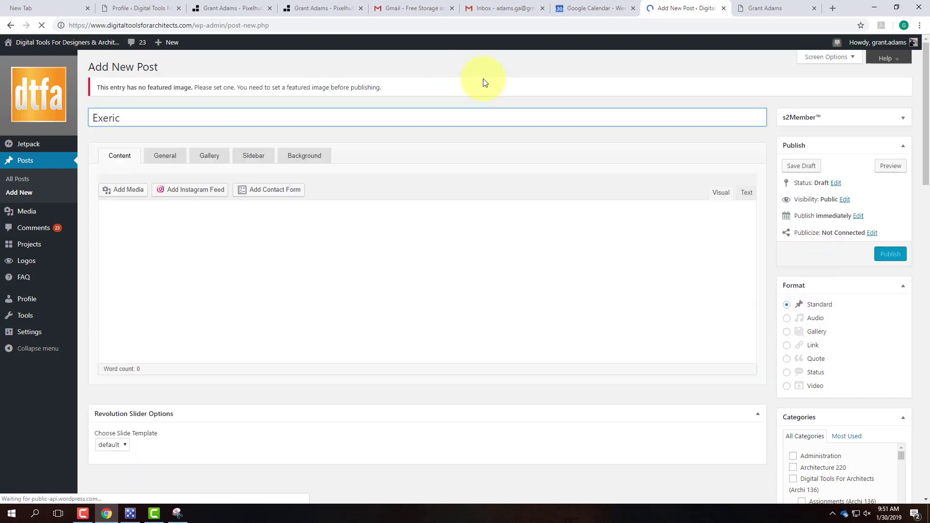
pyautogui.press('BackSpace')
pyautogui.press('BackSpace')
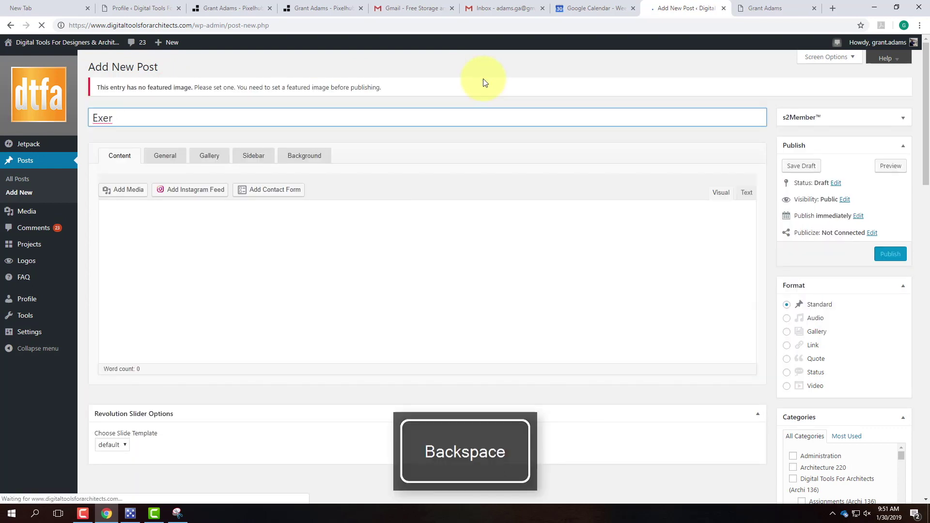
pyautogui.write('cise 102')
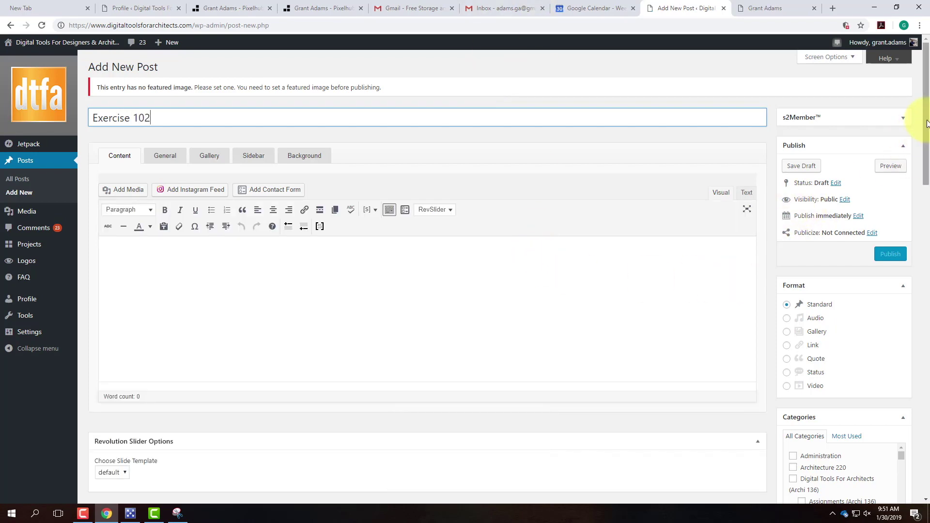
pyautogui.scroll(-20, 923, 119)
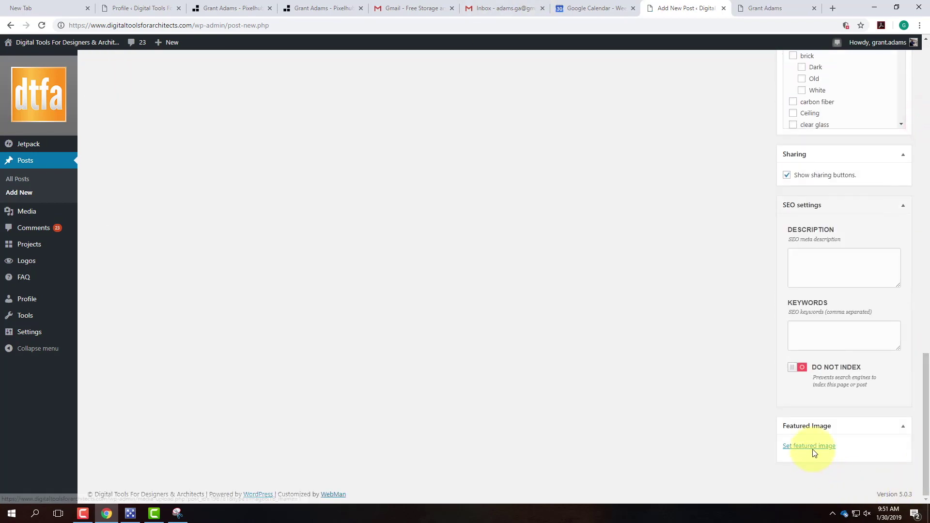
pyautogui.click(813, 447)
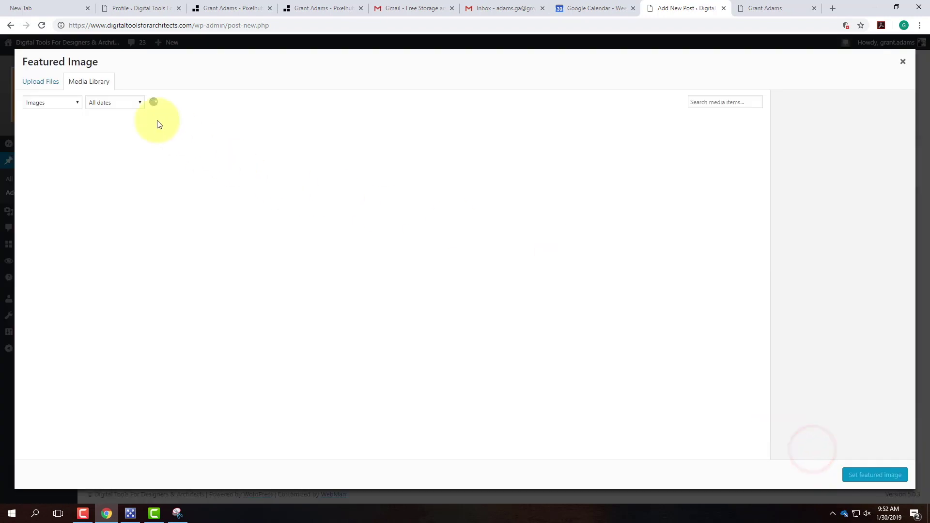
# Step: Start a featured-image upload and look in Snipping Tool to find where the snip was saved
pyautogui.click(45, 83)
pyautogui.click(480, 248)
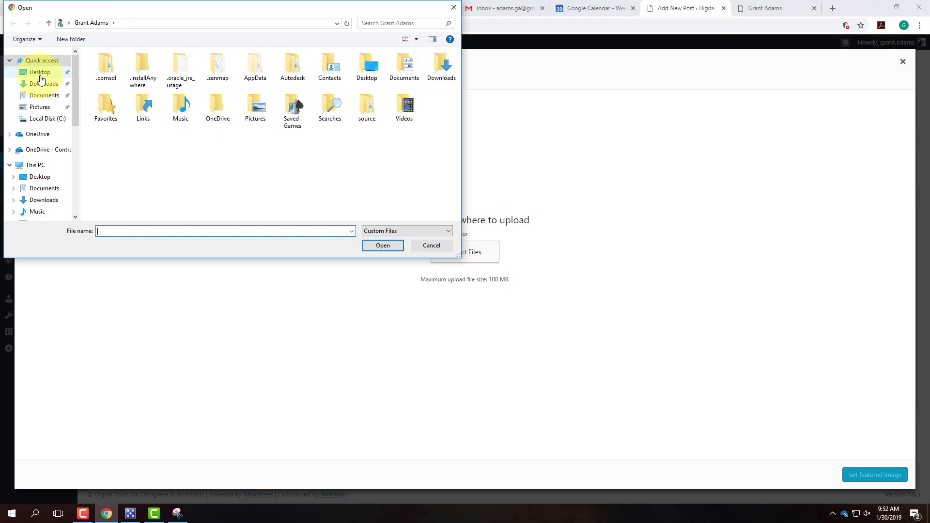
pyautogui.click(39, 73)
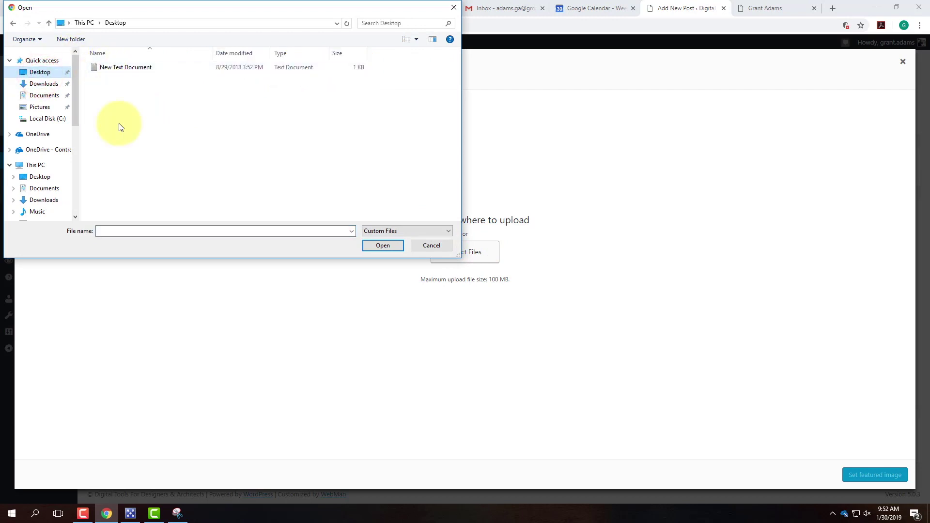
pyautogui.click(51, 96)
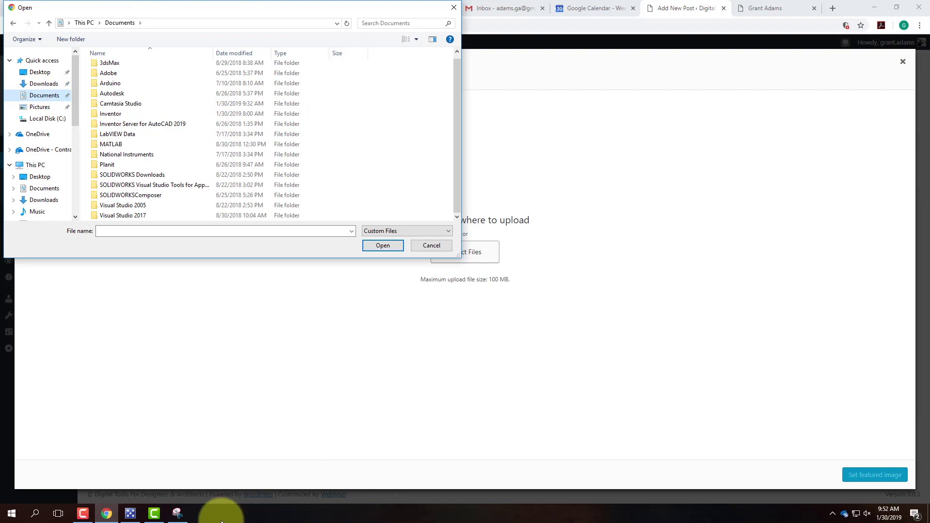
pyautogui.click(178, 514)
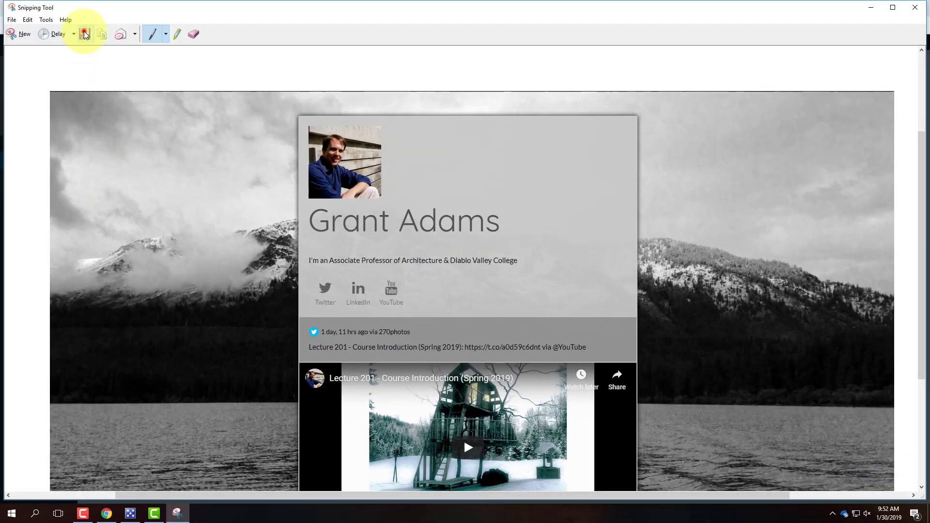
pyautogui.click(84, 32)
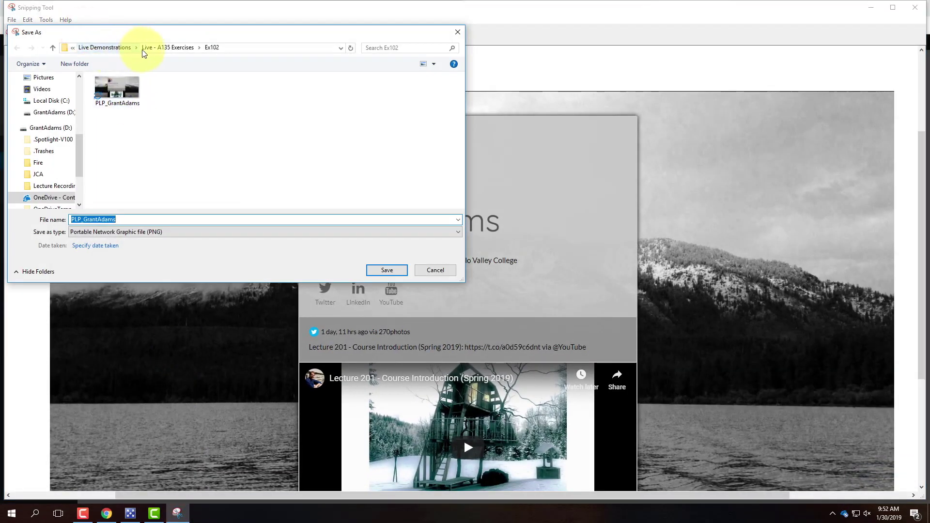
pyautogui.click(458, 32)
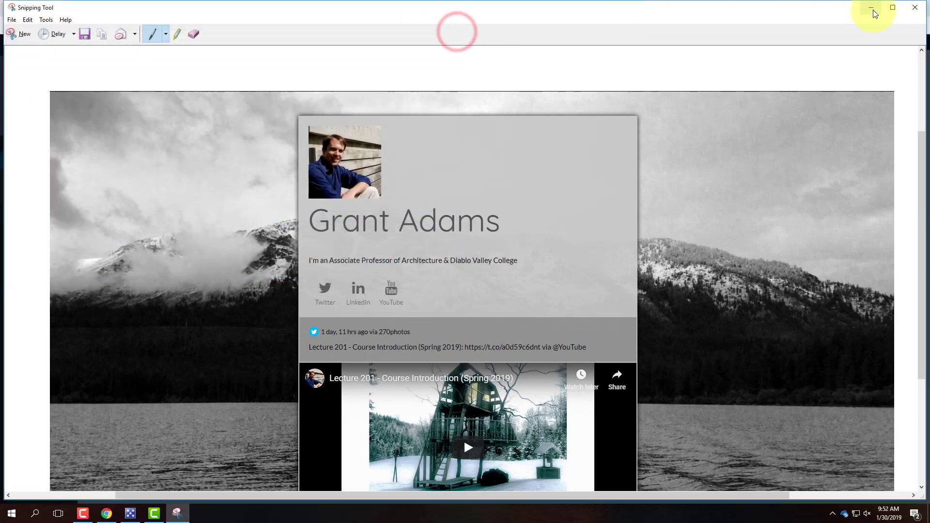
pyautogui.click(871, 7)
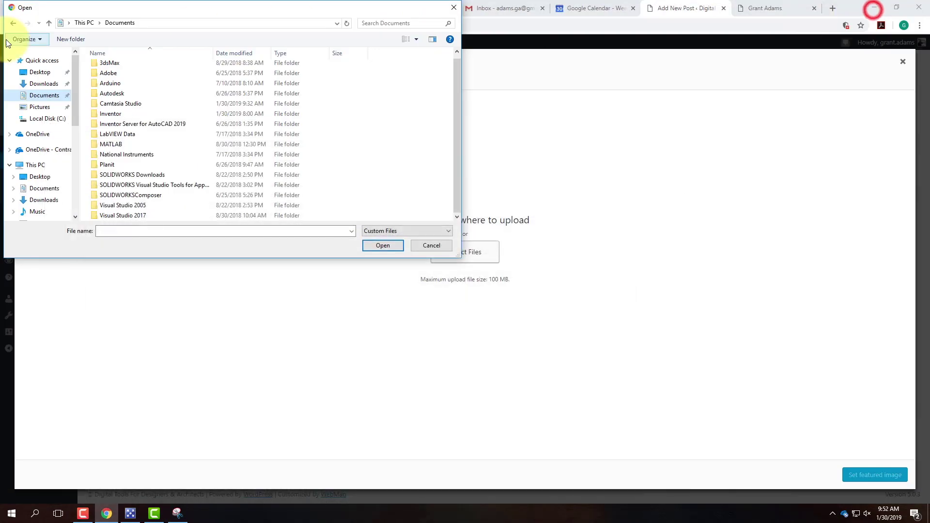
# Step: Upload the PNG from OneDrive > Live Demonstrations > Live - A135 Exercises > Ex102 as the featured image
pyautogui.click(42, 150)
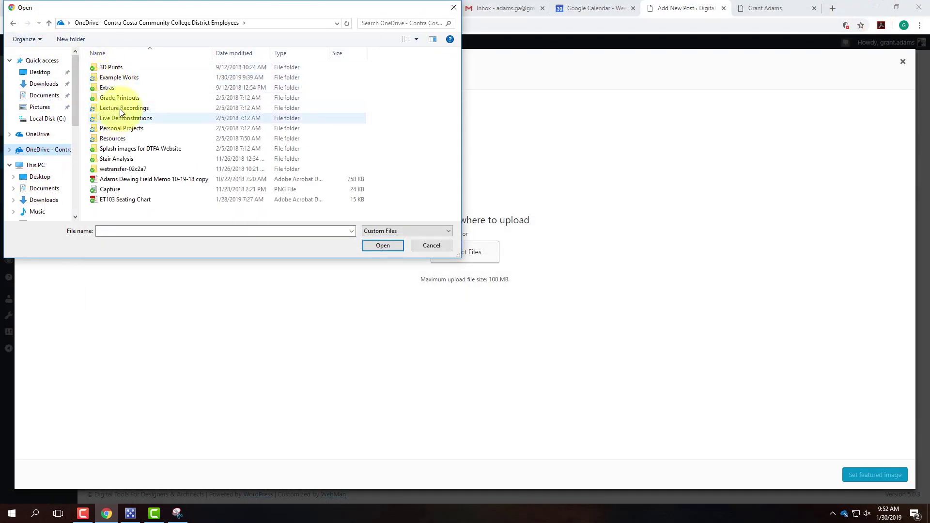
pyautogui.doubleClick(119, 119)
pyautogui.doubleClick(123, 69)
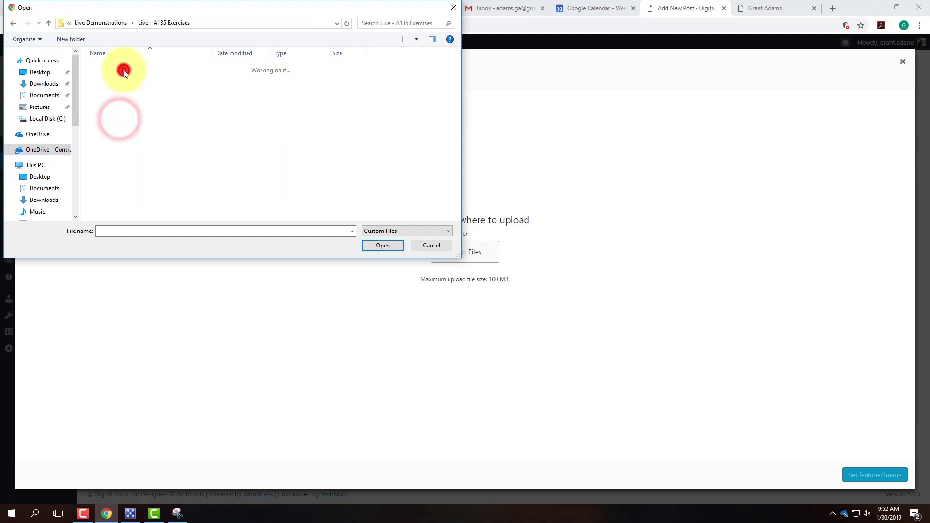
pyautogui.doubleClick(120, 80)
pyautogui.click(117, 73)
pyautogui.click(383, 246)
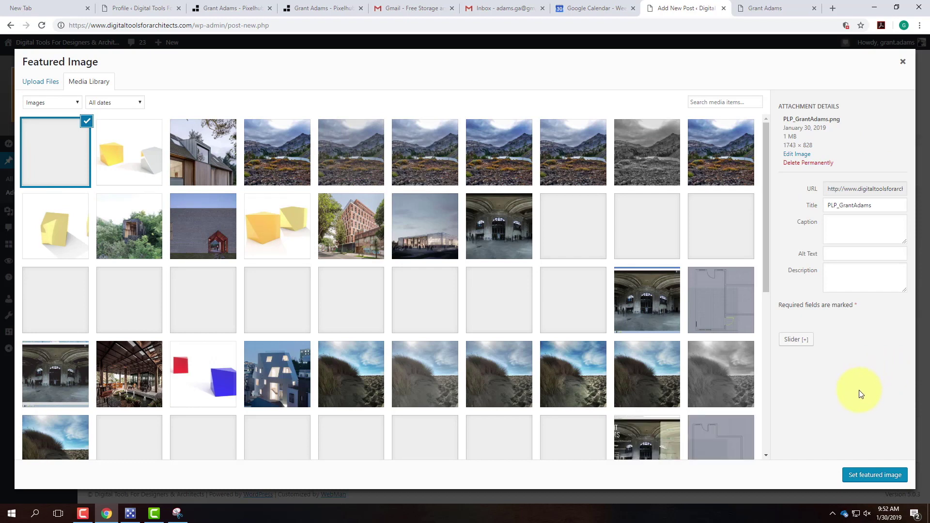
pyautogui.click(882, 476)
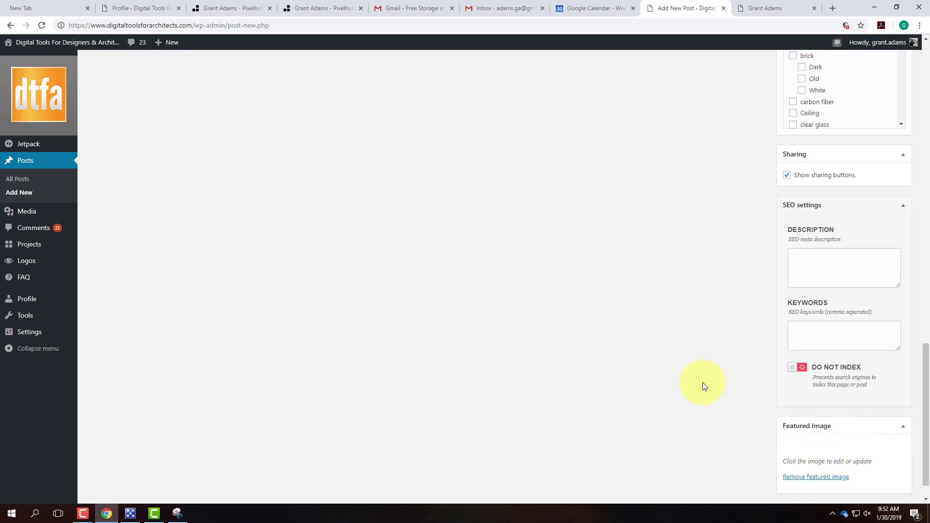
# Step: Tick the Digital Tools For Designers (Archi 135), Exercises (Archi 135) and Exercise 102 categories for the post
pyautogui.scroll(10, 714, 369)
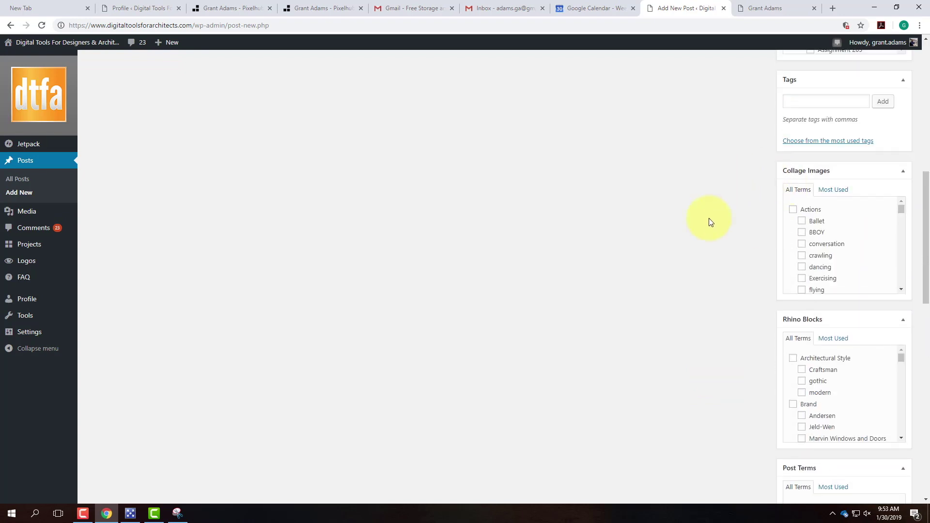
pyautogui.scroll(7, 708, 220)
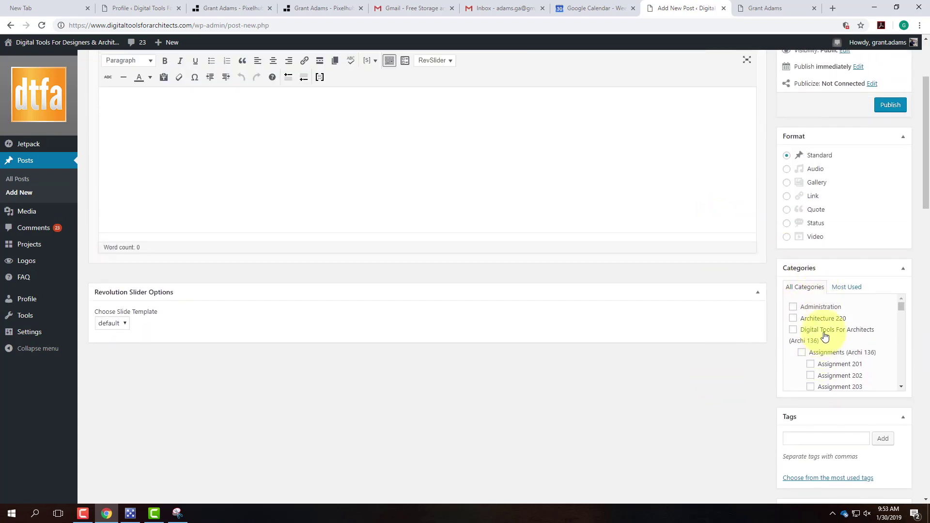
pyautogui.scroll(-4, 824, 337)
pyautogui.scroll(-5, 824, 339)
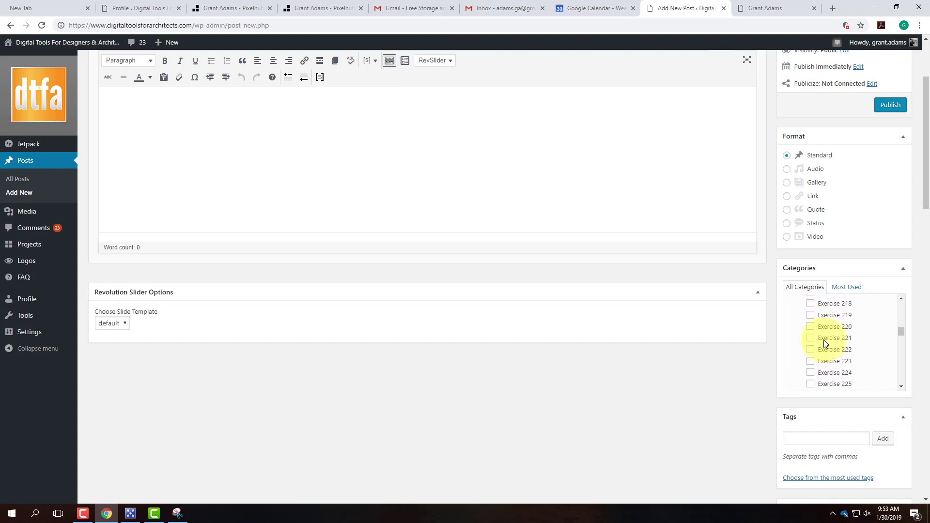
pyautogui.scroll(1, 808, 315)
pyautogui.click(793, 305)
pyautogui.scroll(-5, 812, 340)
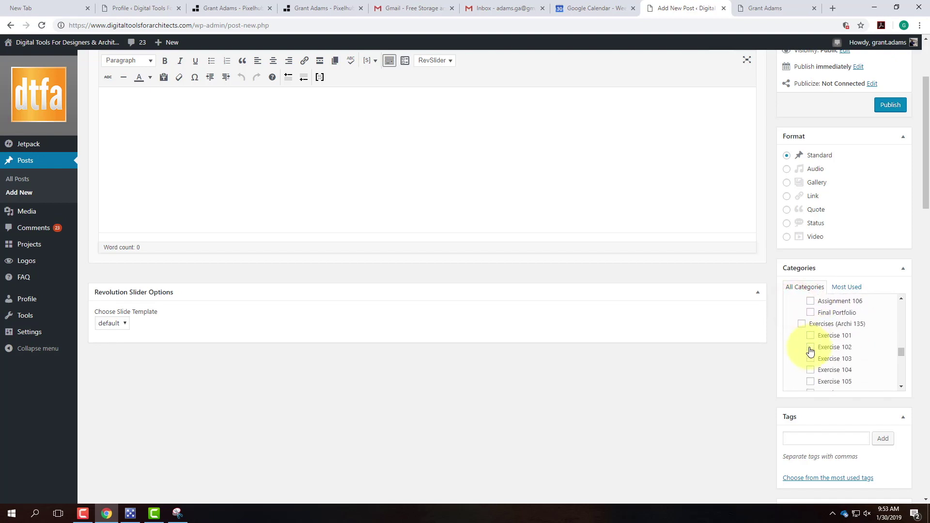
pyautogui.scroll(2, 808, 317)
pyautogui.click(802, 321)
pyautogui.click(811, 346)
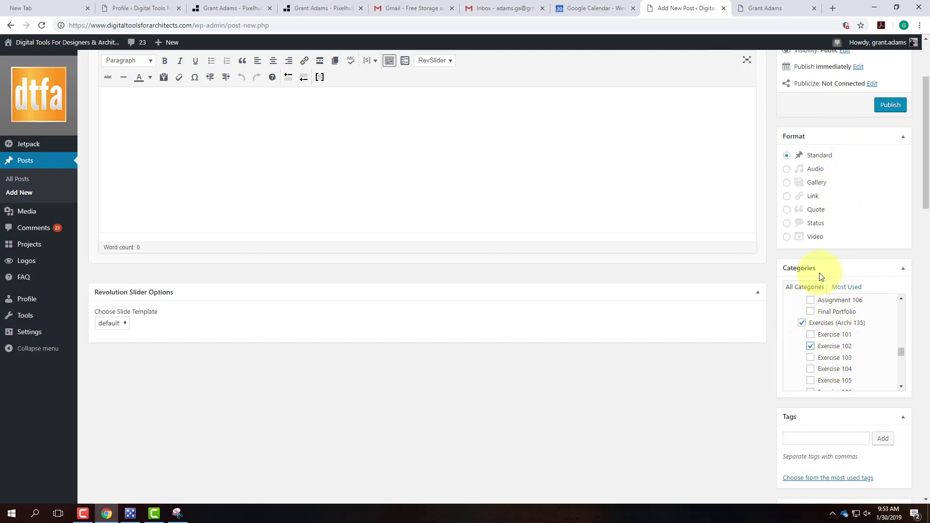
pyautogui.scroll(3, 775, 213)
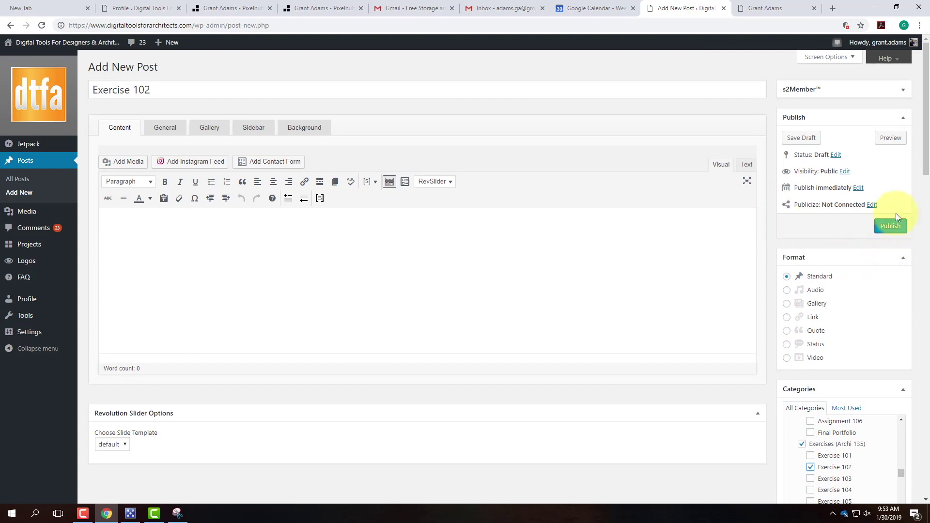
# Step: Append ' - ' and the author's name to the Exercise 102 title, then publish the post
pyautogui.click(222, 92)
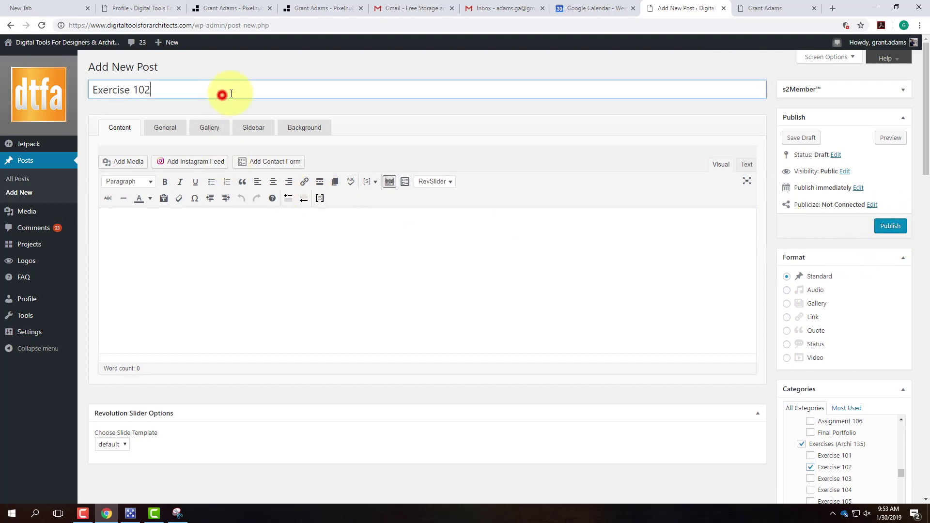
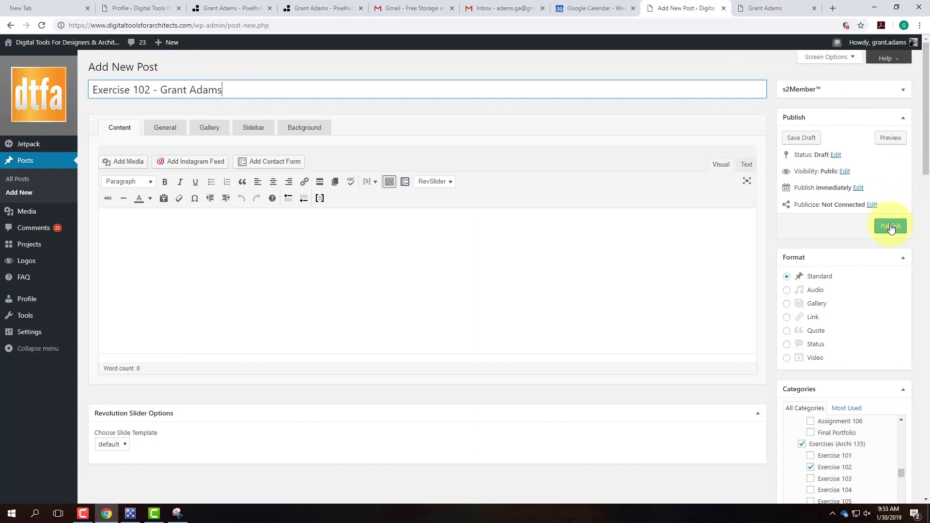
pyautogui.click(891, 226)
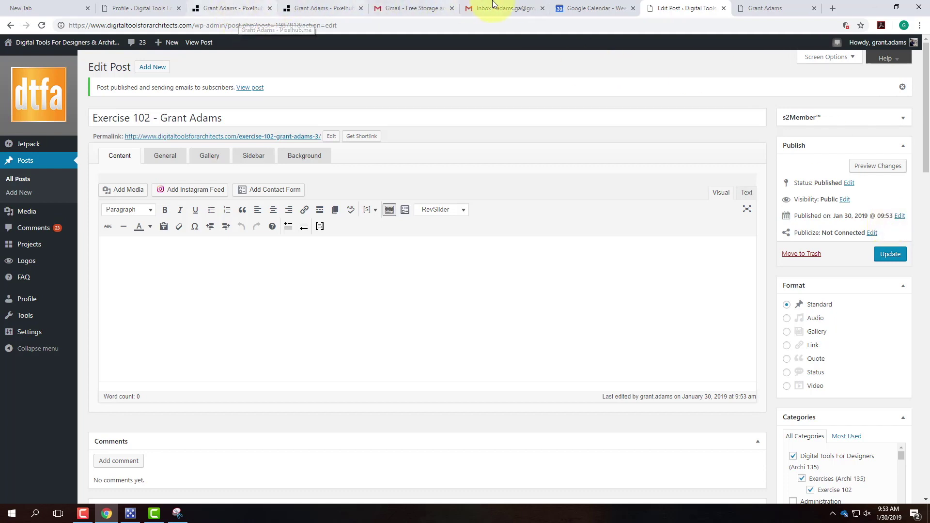
# Step: Open the live Exercise 102 post page, then bring up the screen recorder controls from the notification area
pyautogui.click(30, 42)
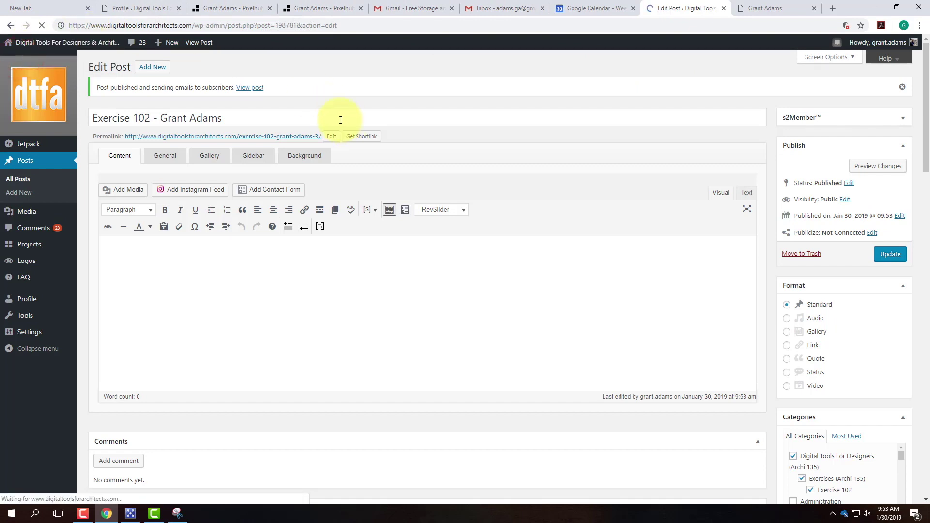
pyautogui.click(242, 88)
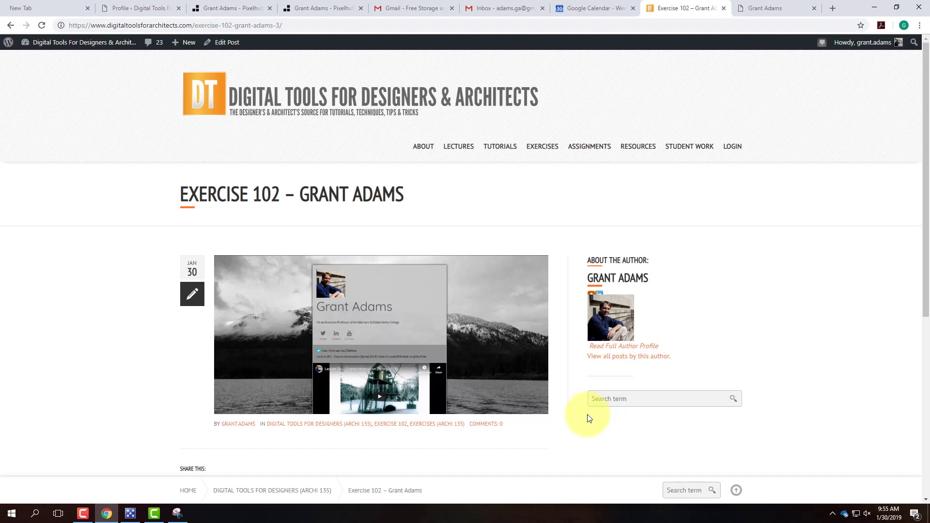
pyautogui.click(833, 514)
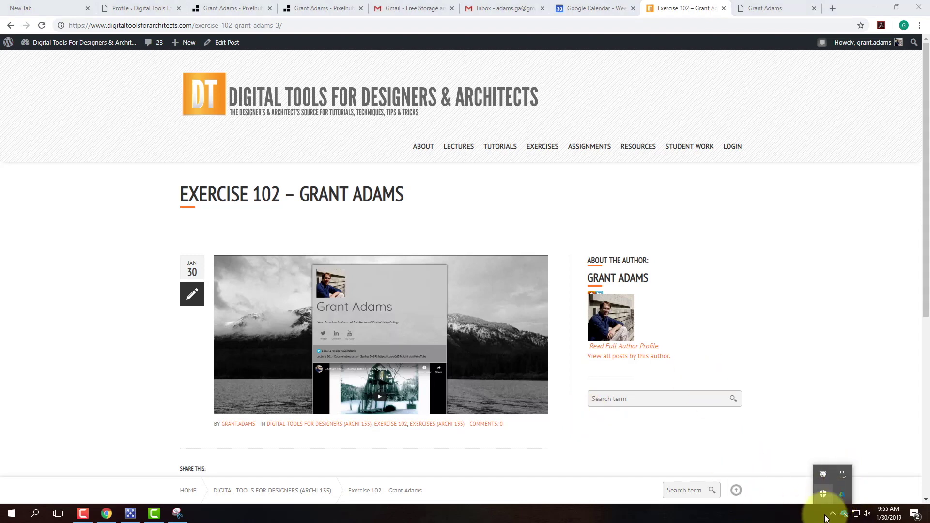
pyautogui.click(83, 514)
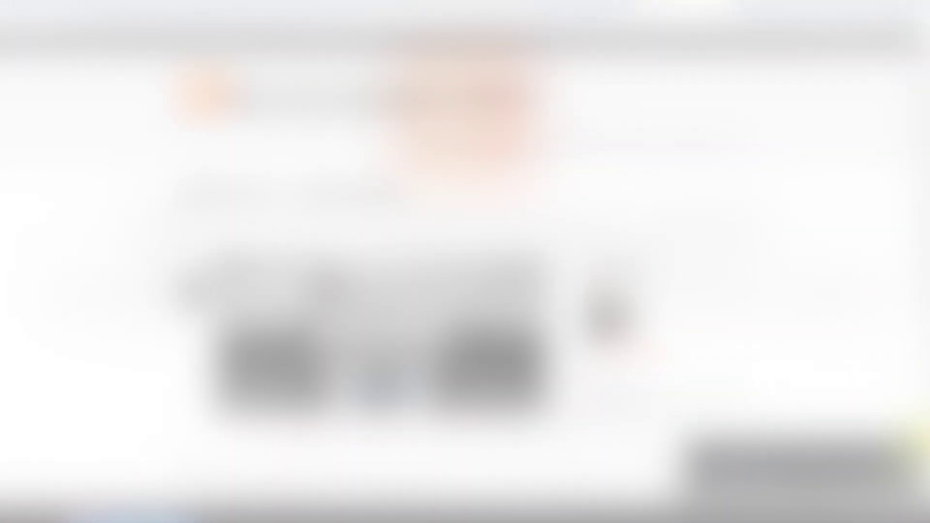